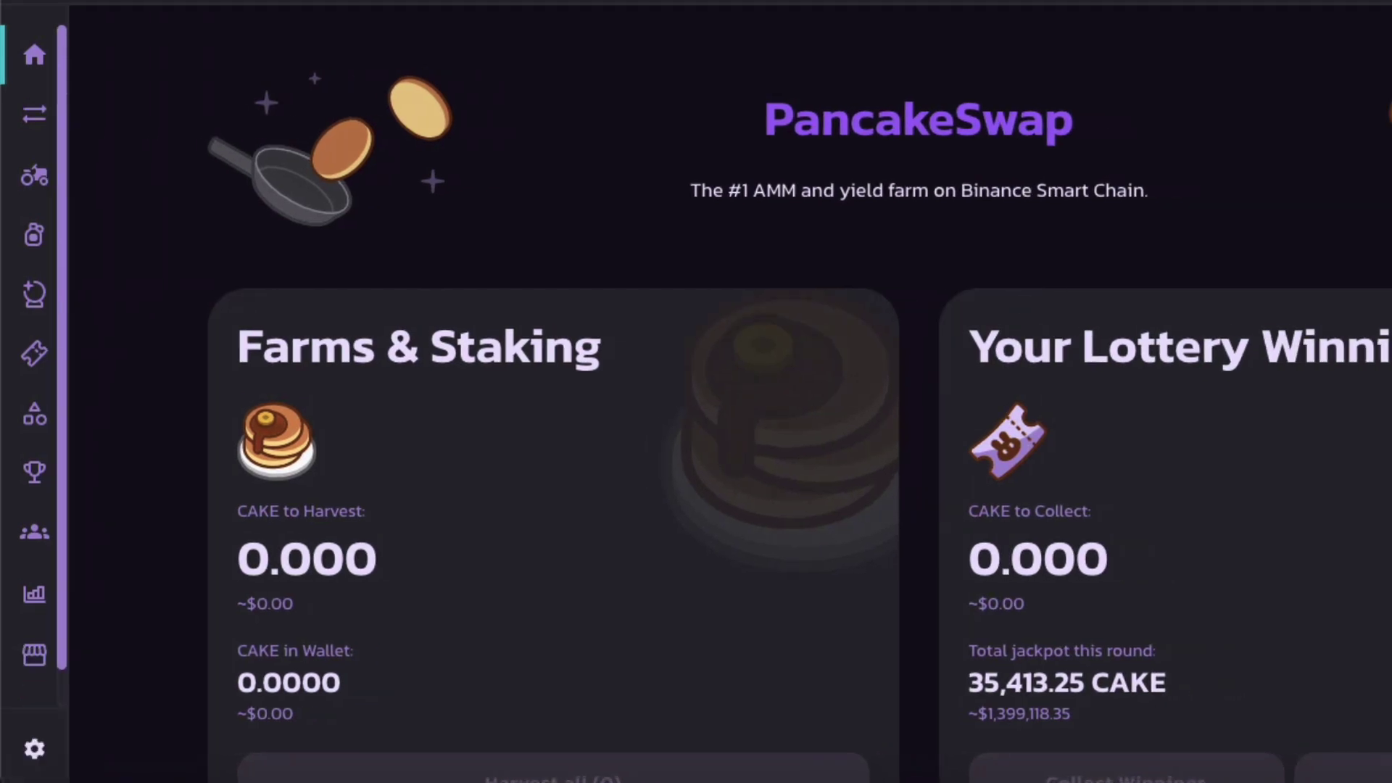
# Step: Open the Exchange page from the Trade menu, trying V1 (old) before returning to V2
pyautogui.moveTo(43, 109)
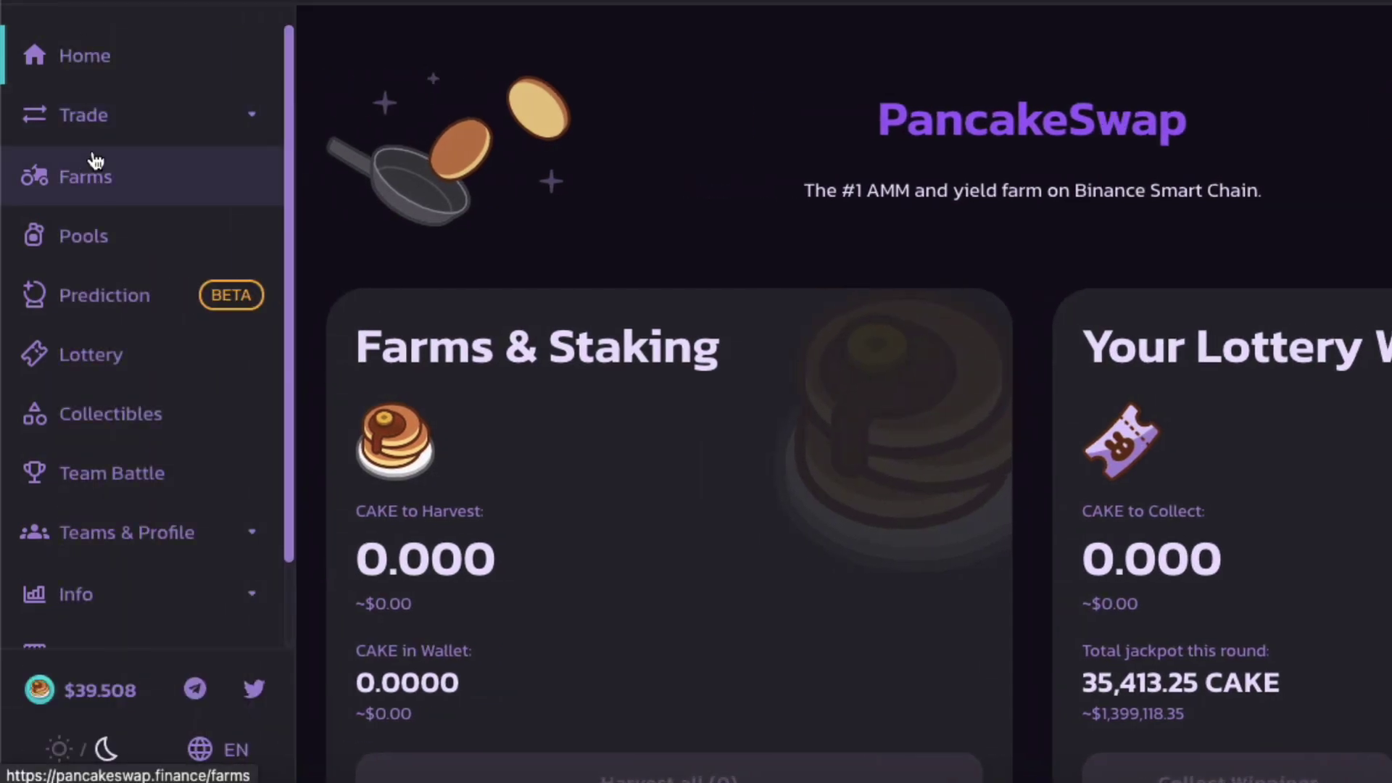
pyautogui.click(124, 128)
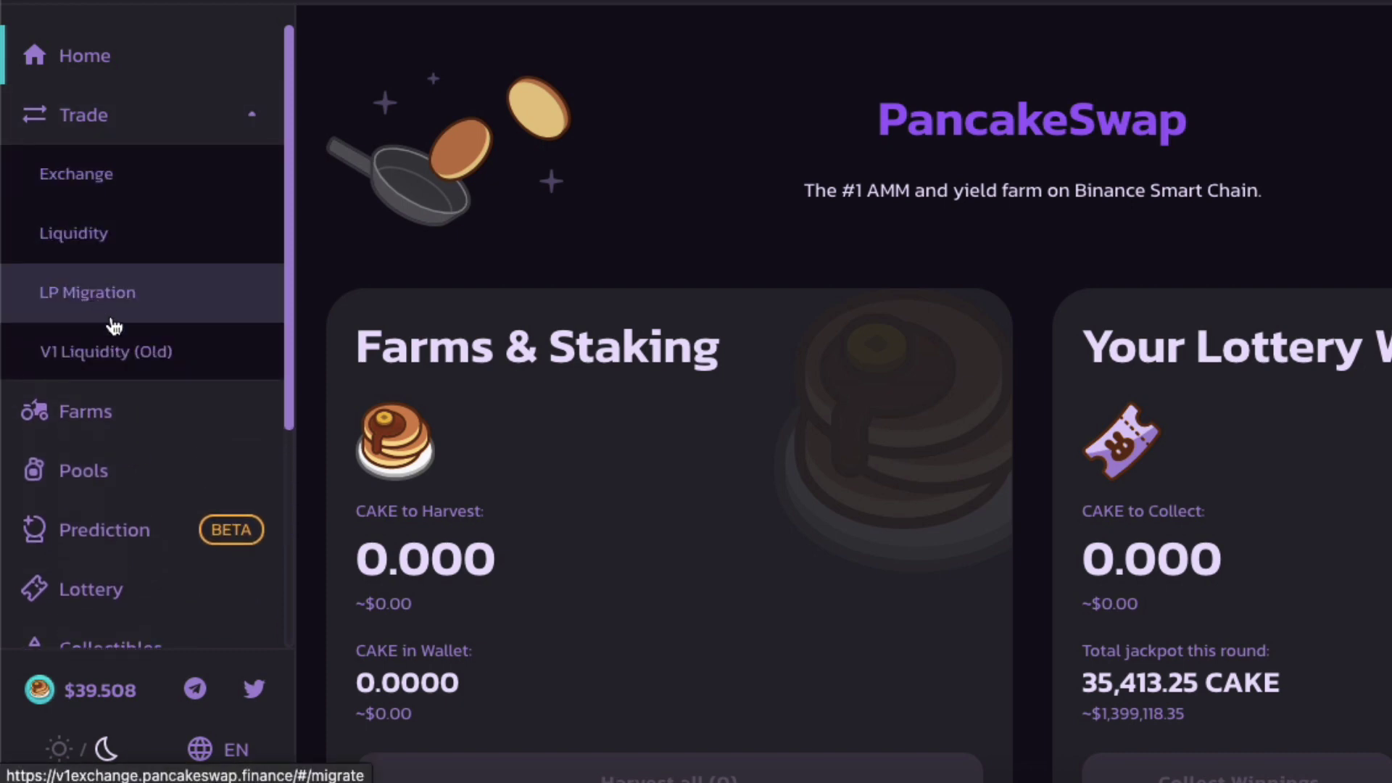
pyautogui.click(91, 180)
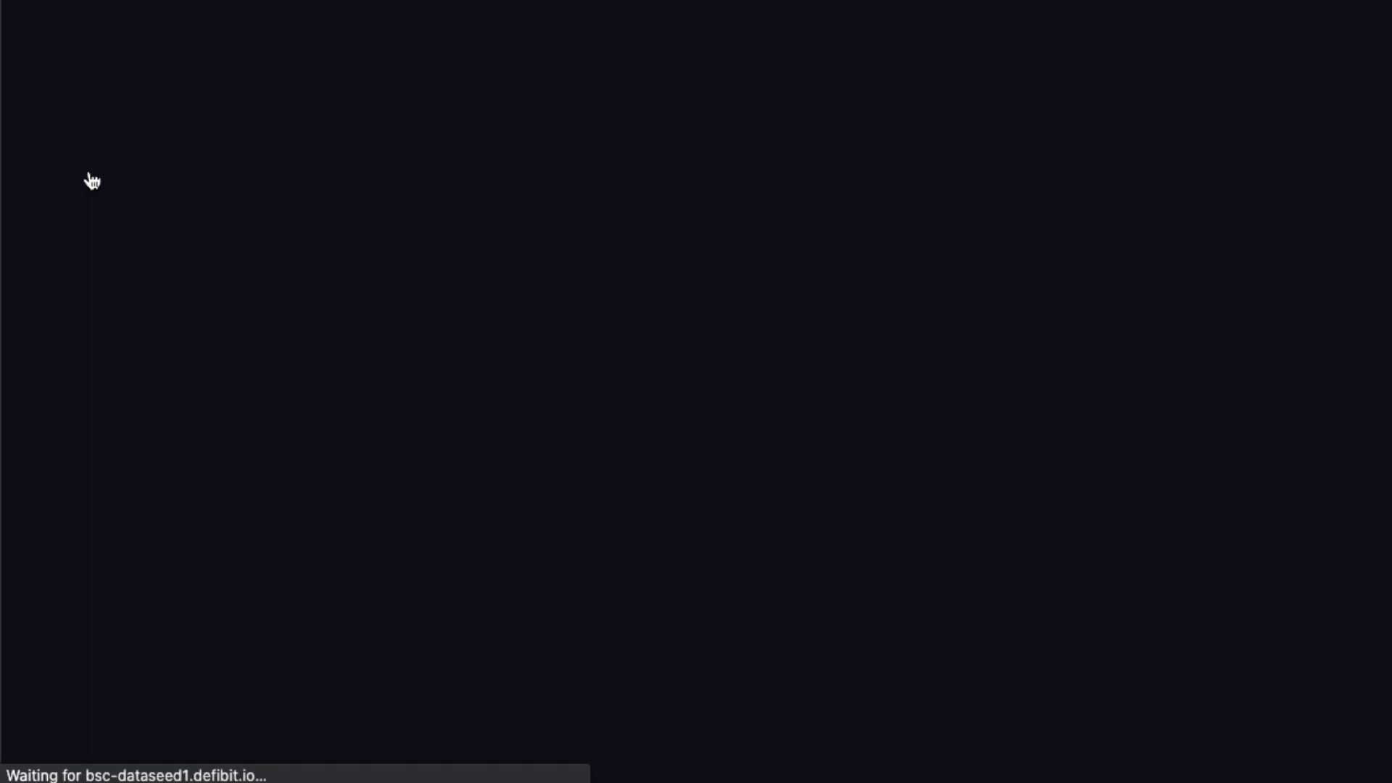
pyautogui.scroll(-3, 511, 349)
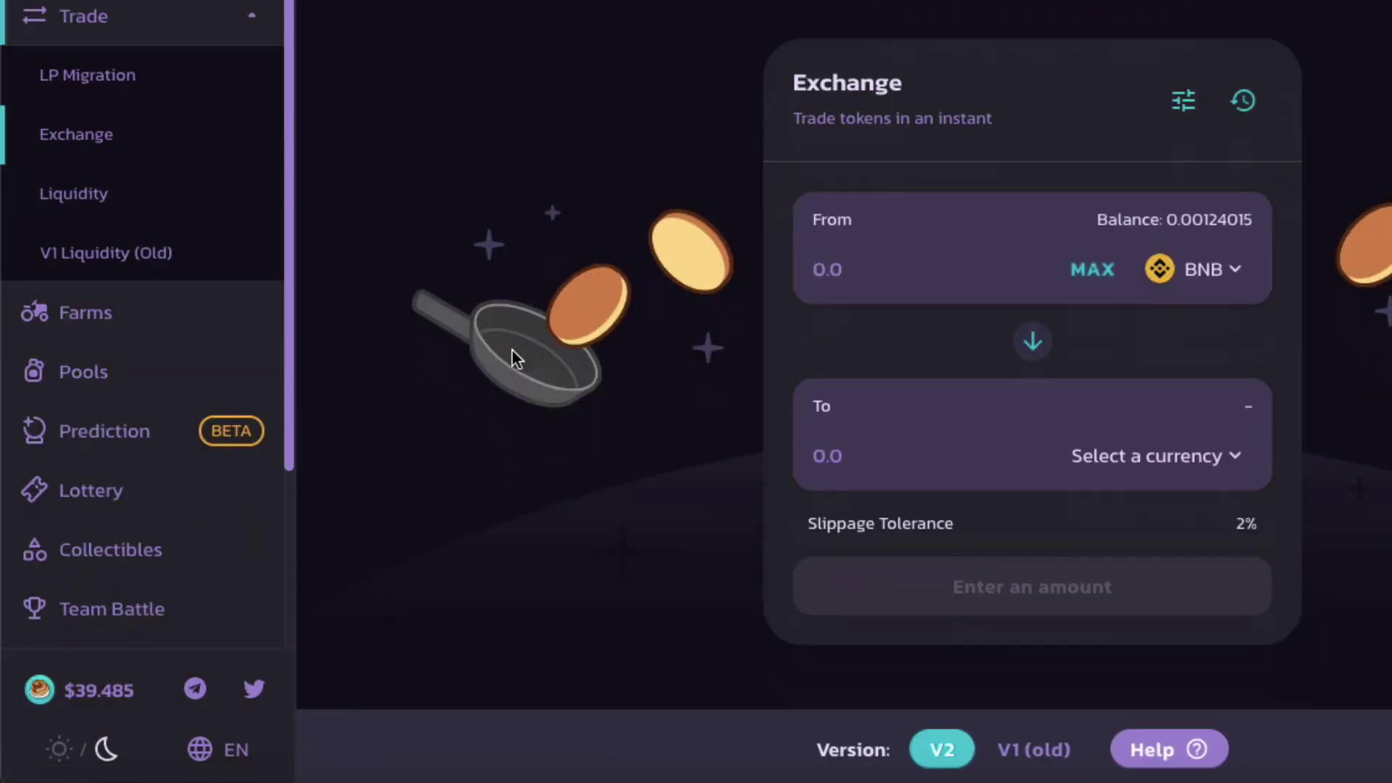
pyautogui.scroll(3, 512, 349)
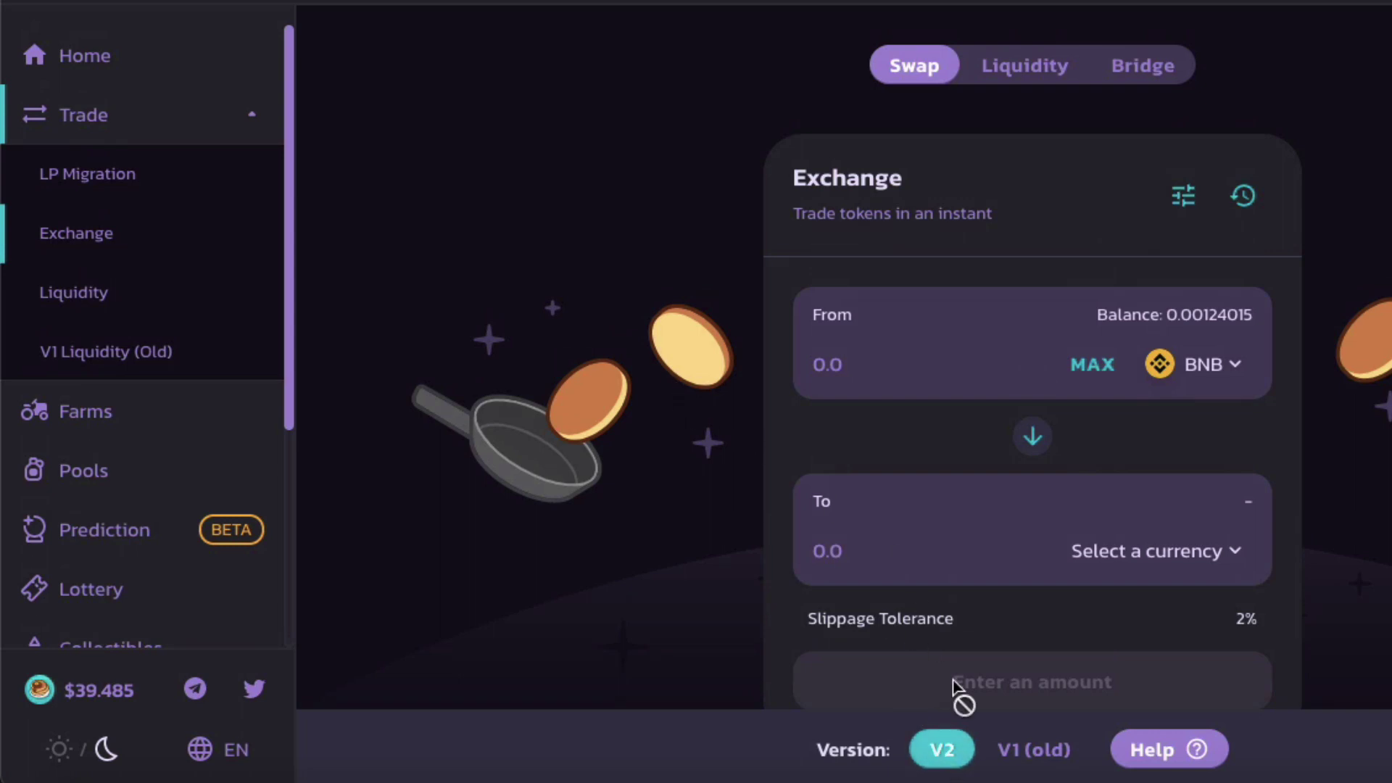
pyautogui.click(1041, 752)
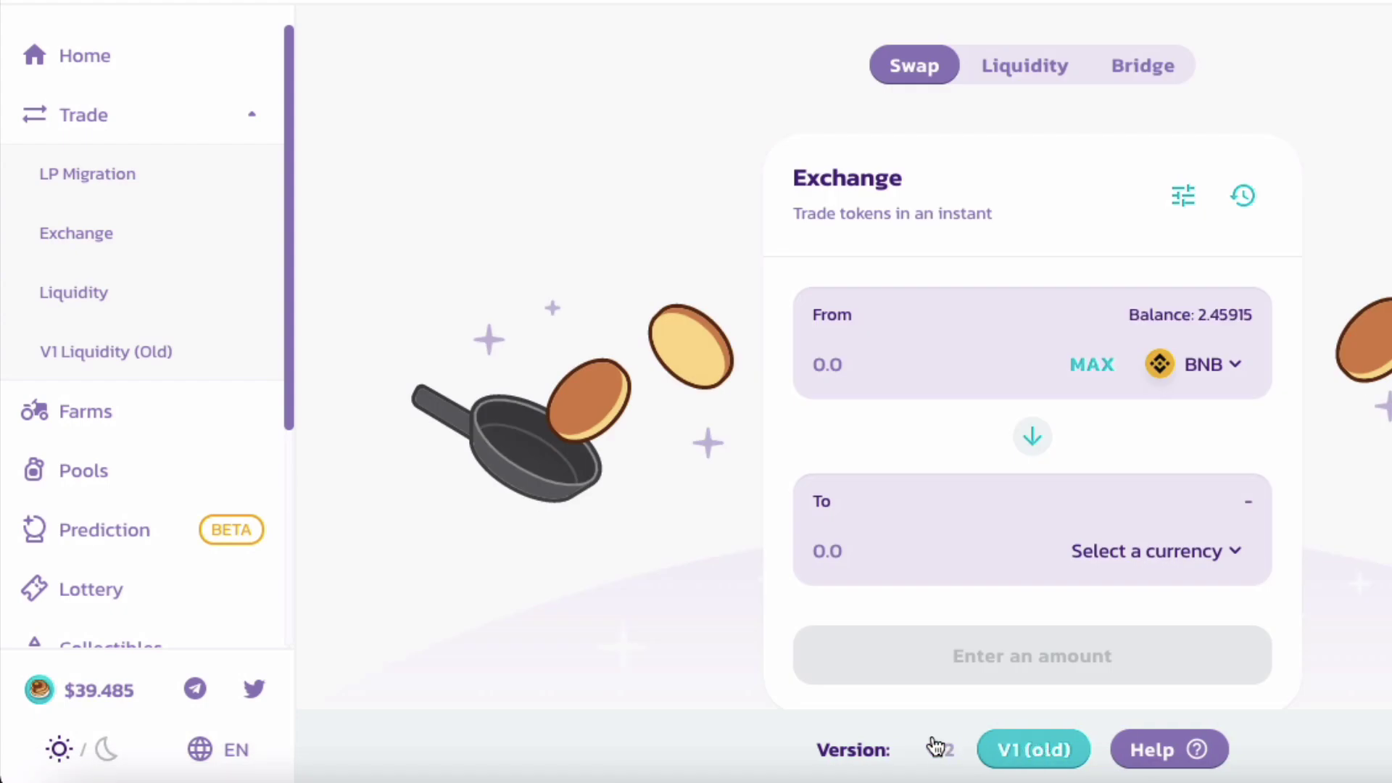
pyautogui.click(941, 750)
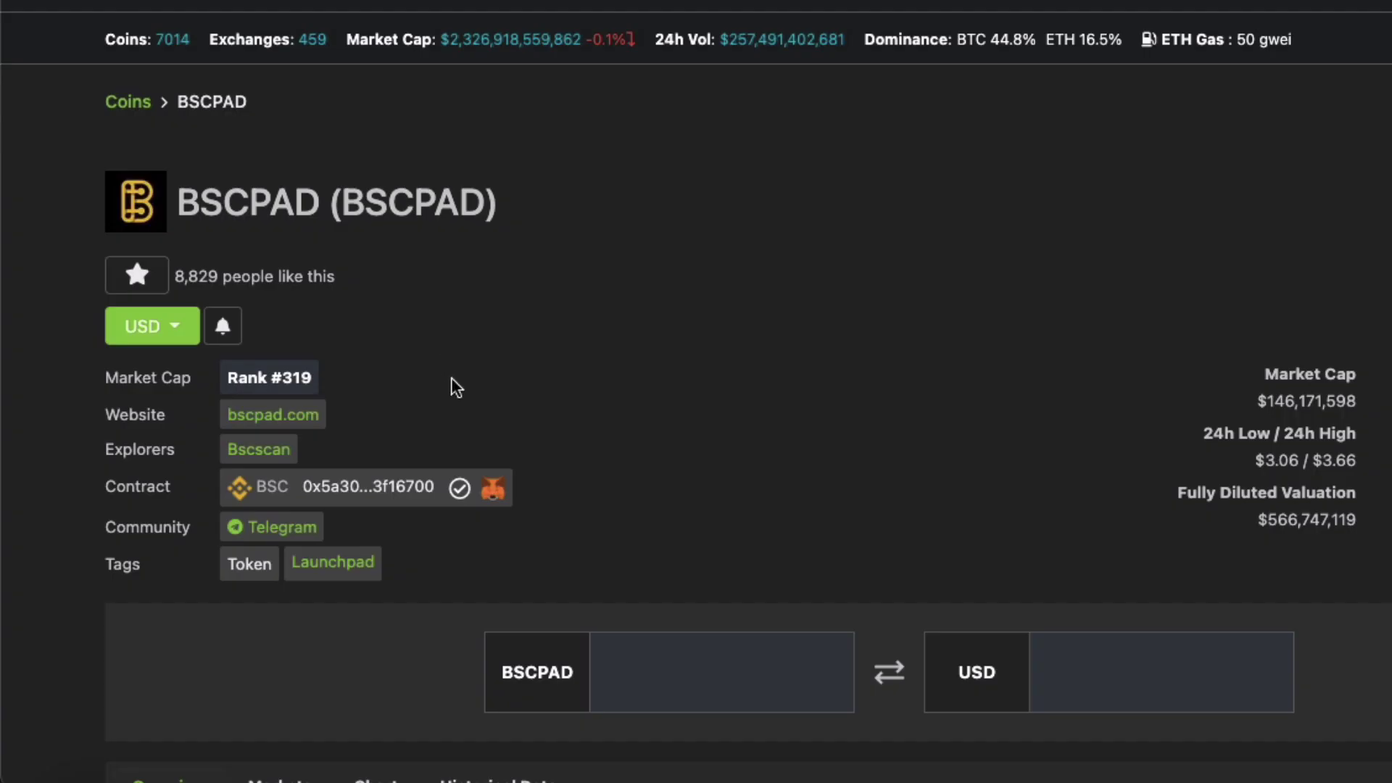
# Step: Copy BSCPAD's BSC contract address from its CoinGecko coin page
pyautogui.scroll(-1, 451, 377)
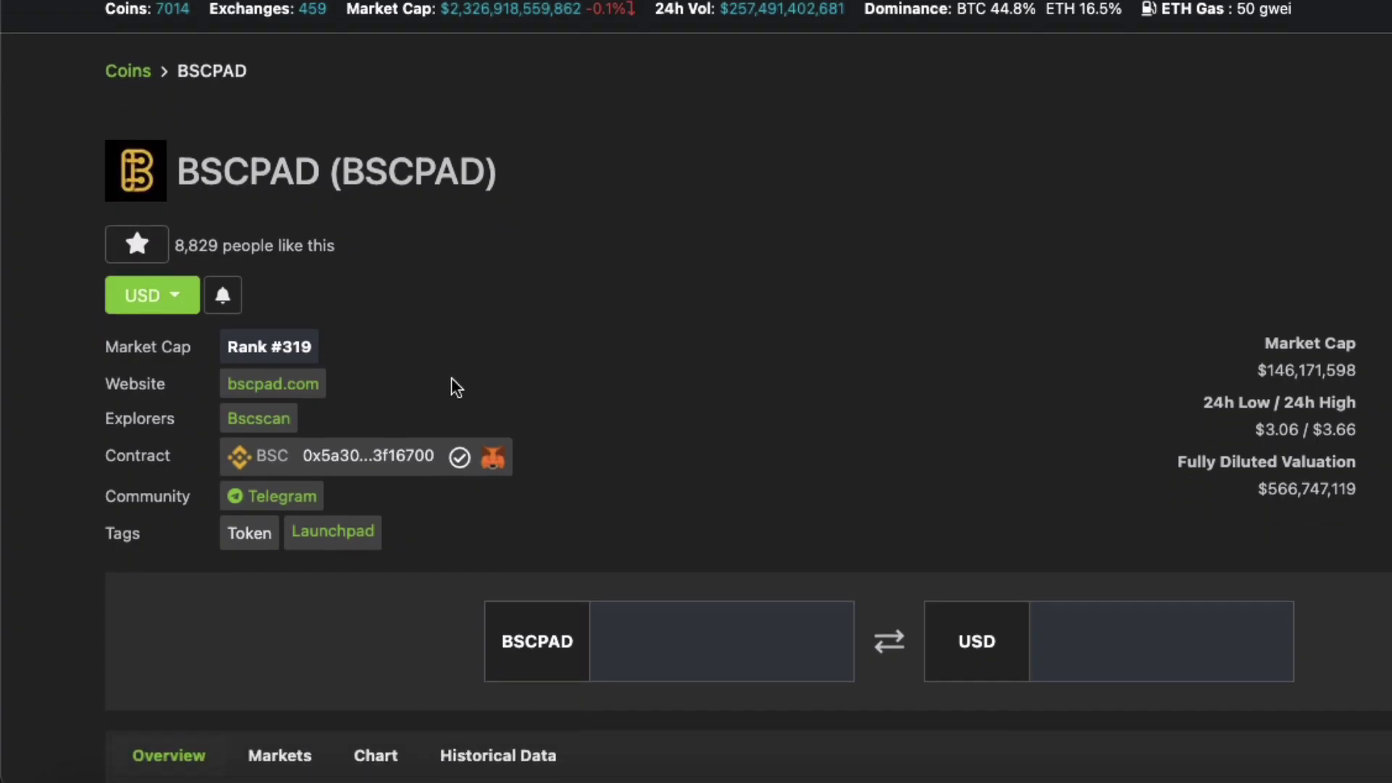
pyautogui.click(459, 458)
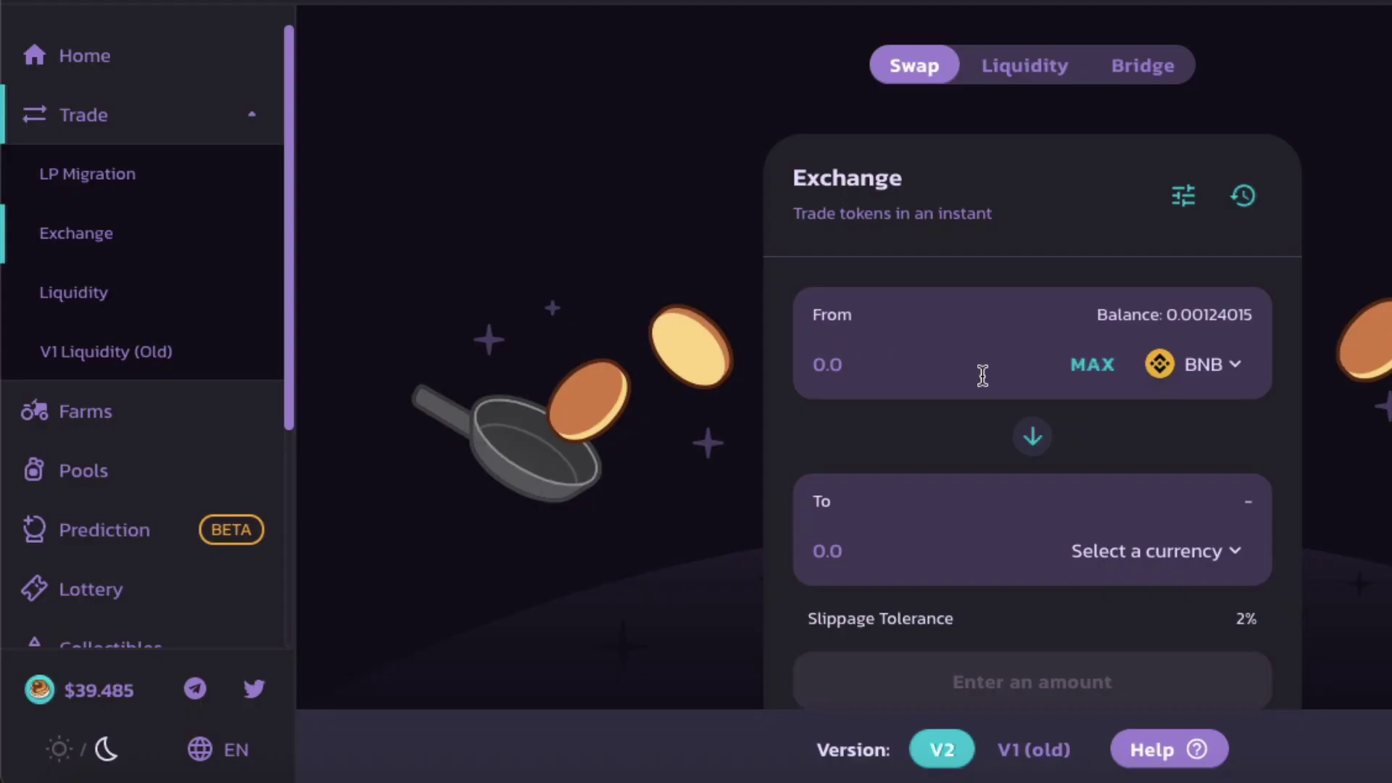
# Step: Set BUSD as the token to swap from by searching for it
pyautogui.click(1225, 367)
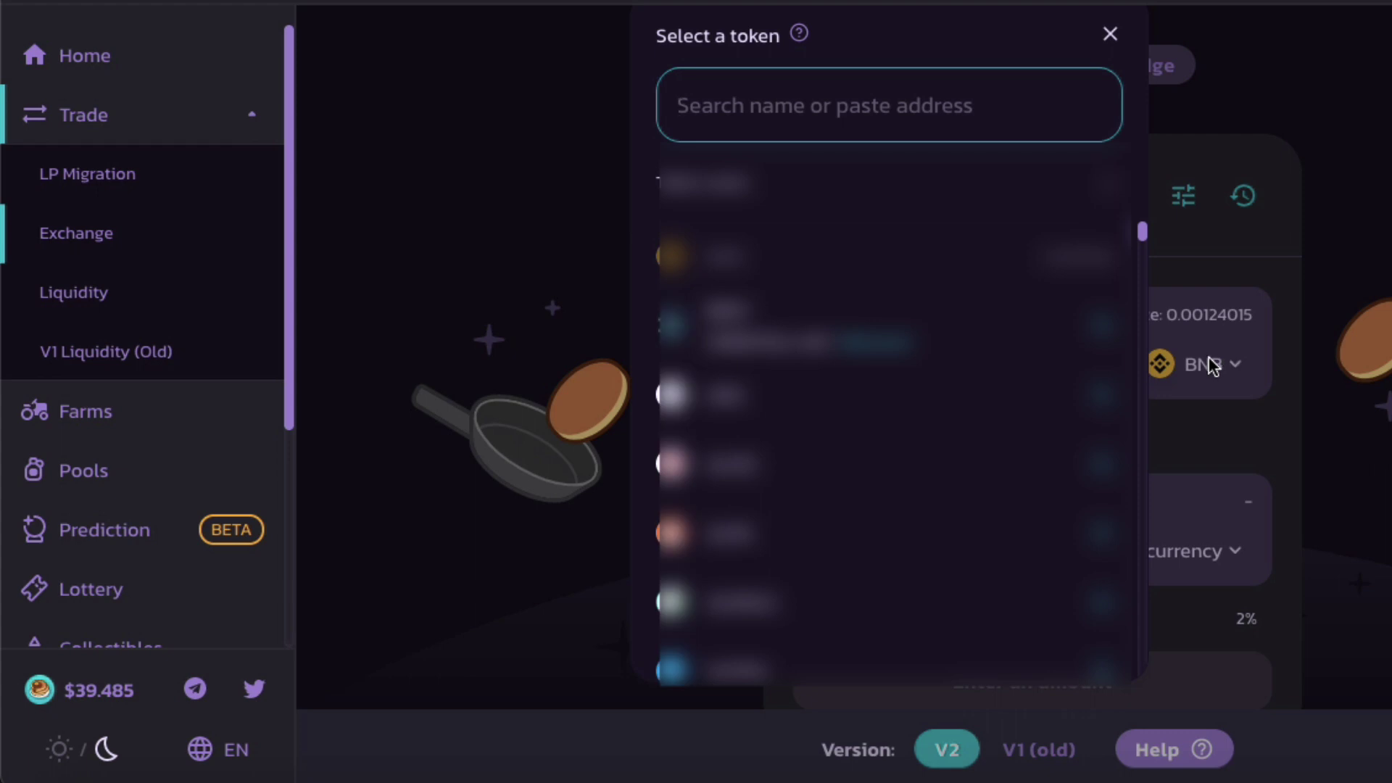
pyautogui.click(718, 109)
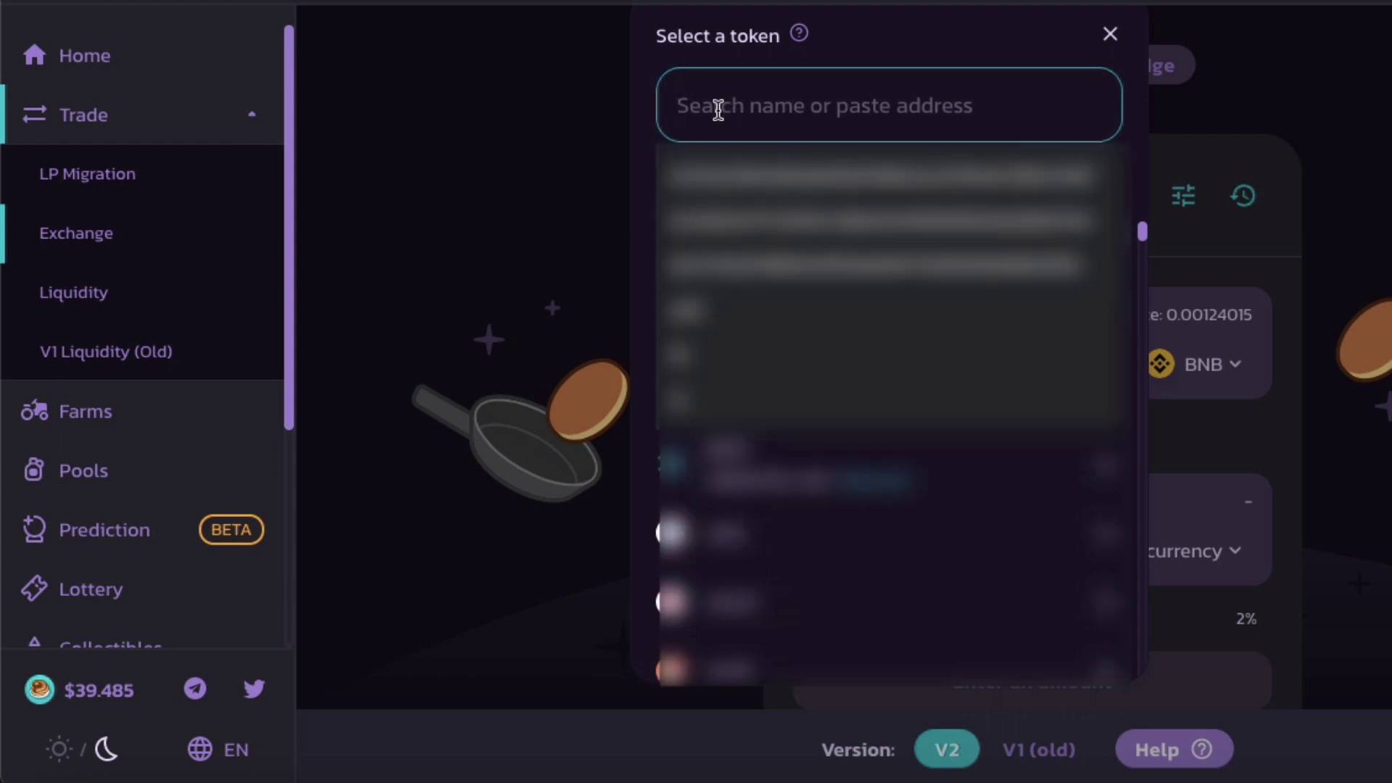
pyautogui.write('bs')
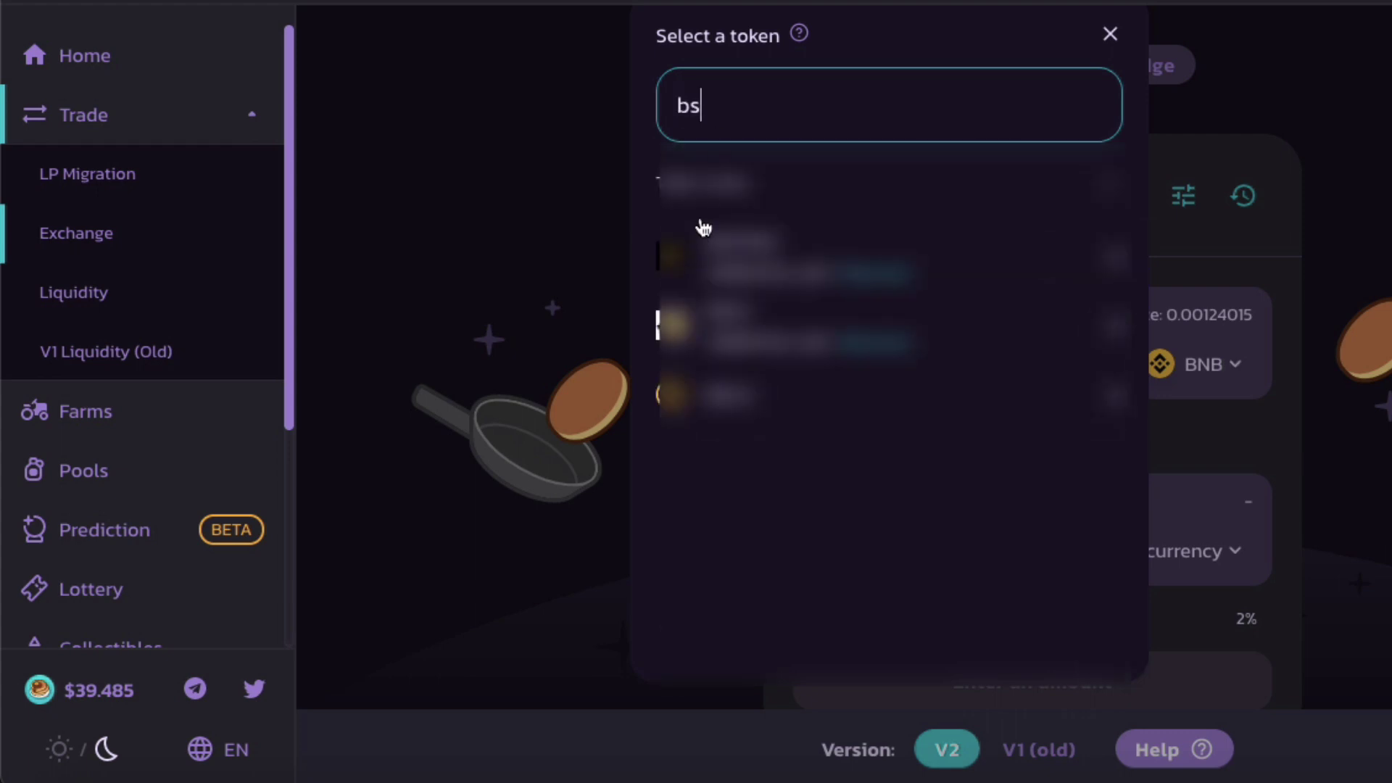
pyautogui.press('BackSpace')
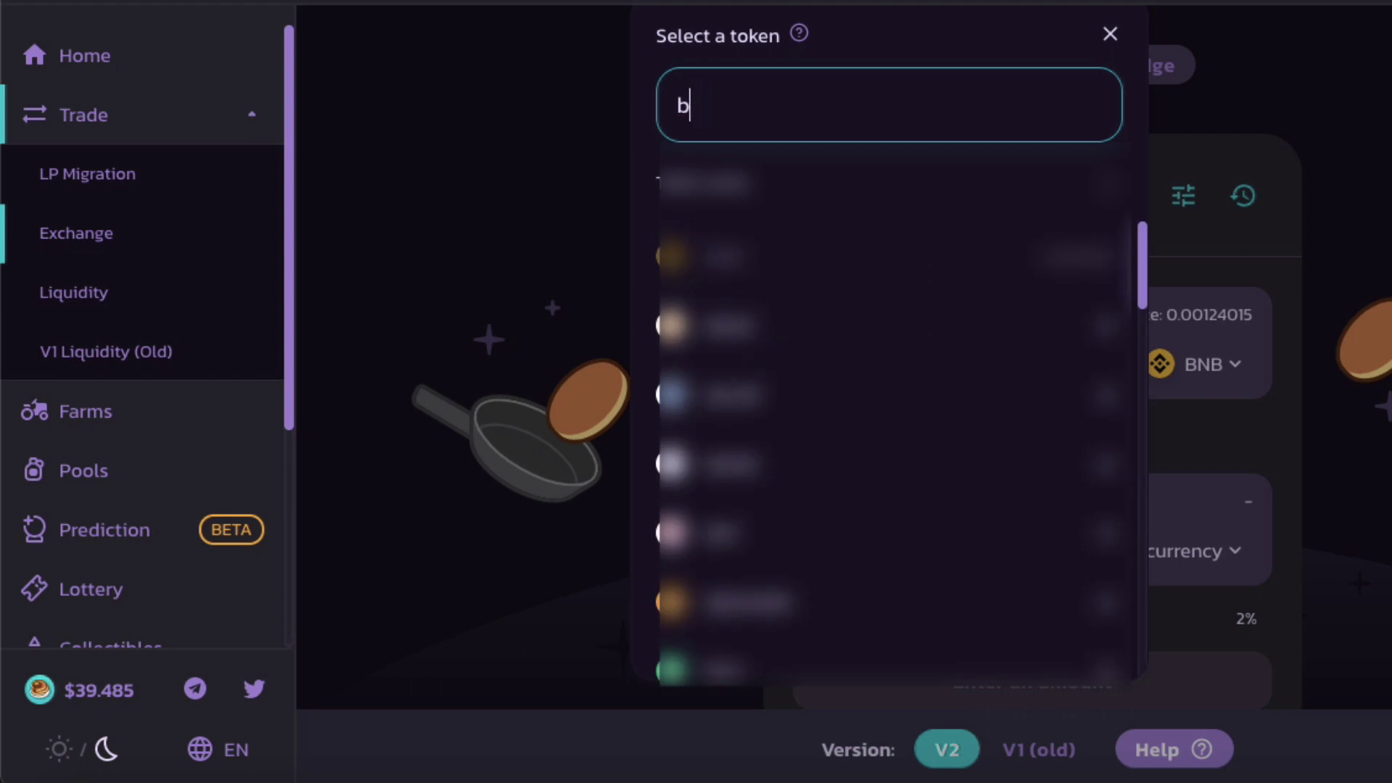
pyautogui.write('usd')
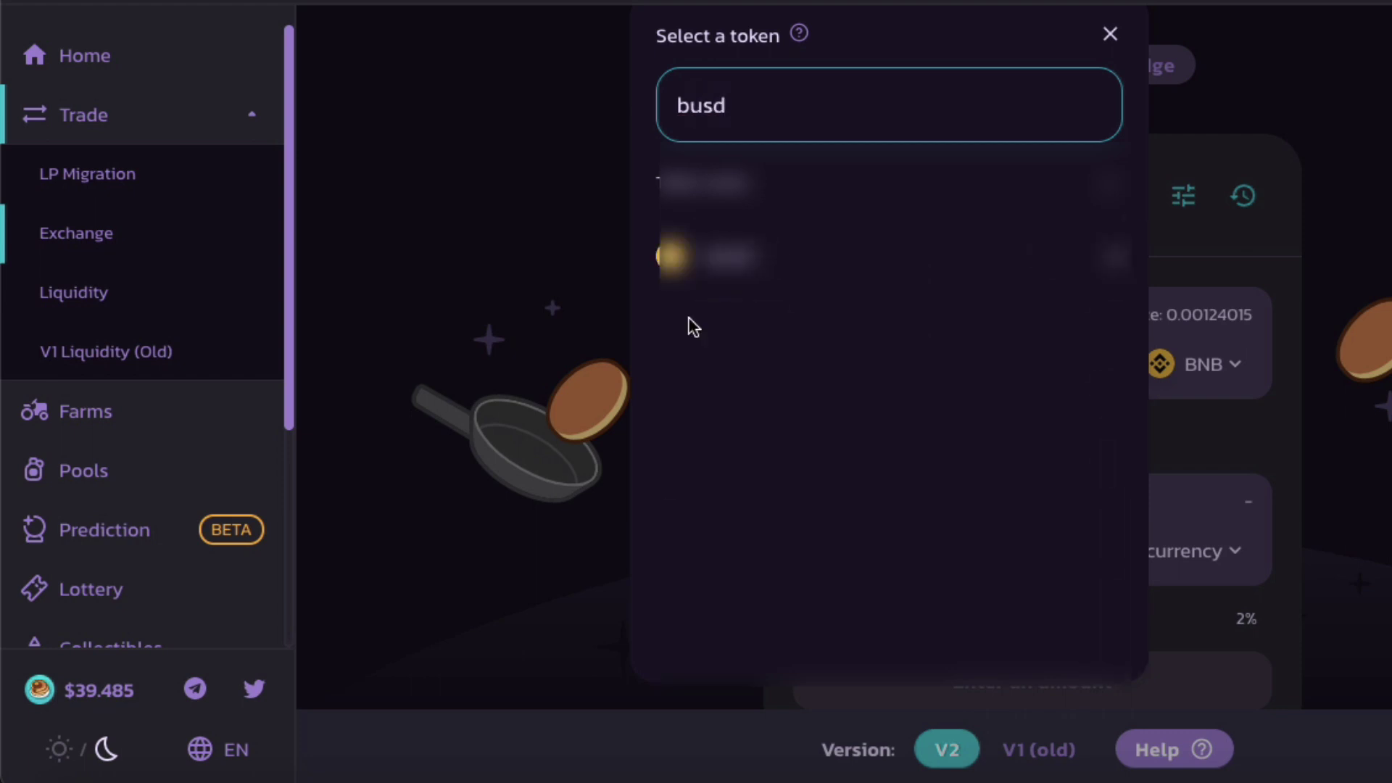
pyautogui.click(718, 258)
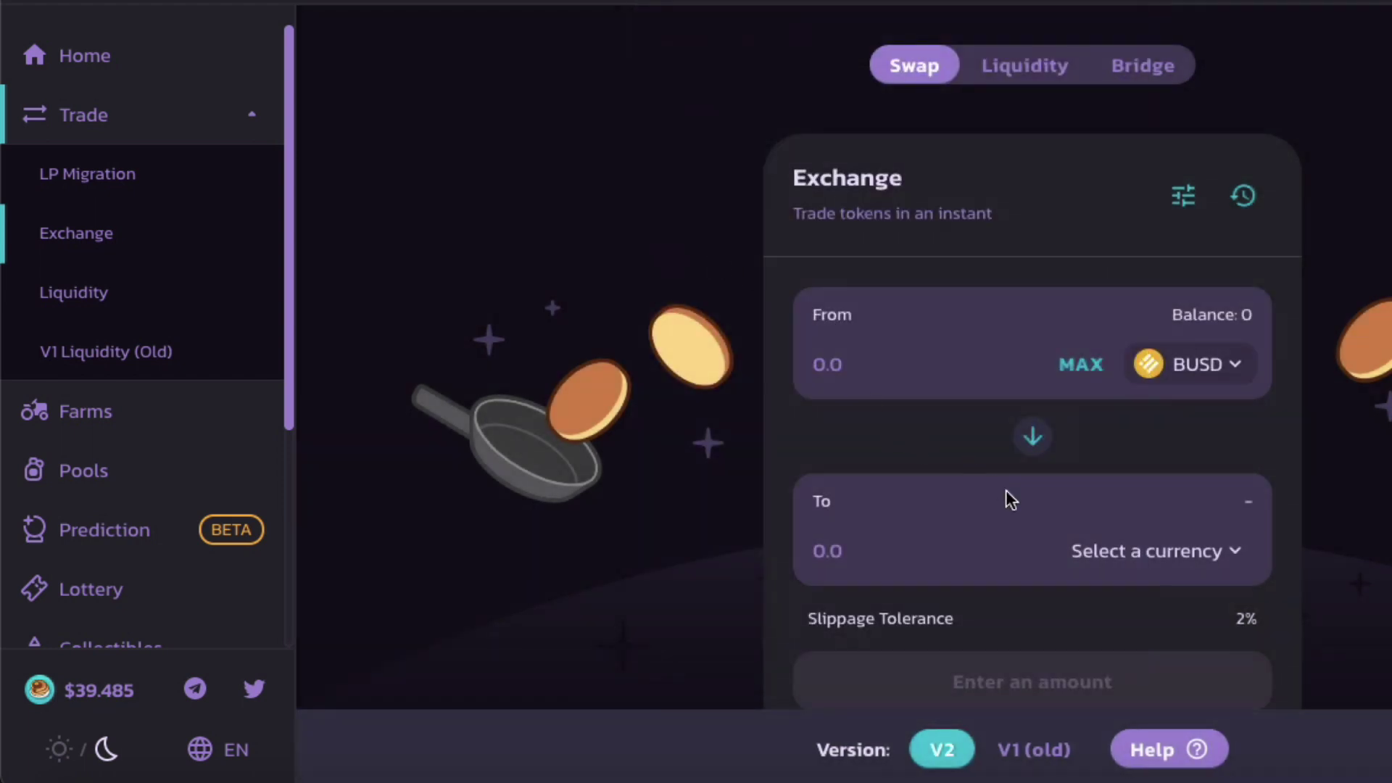
# Step: Add BSCPAD as the receiving token via its pasted contract address and request 1000
pyautogui.click(1239, 551)
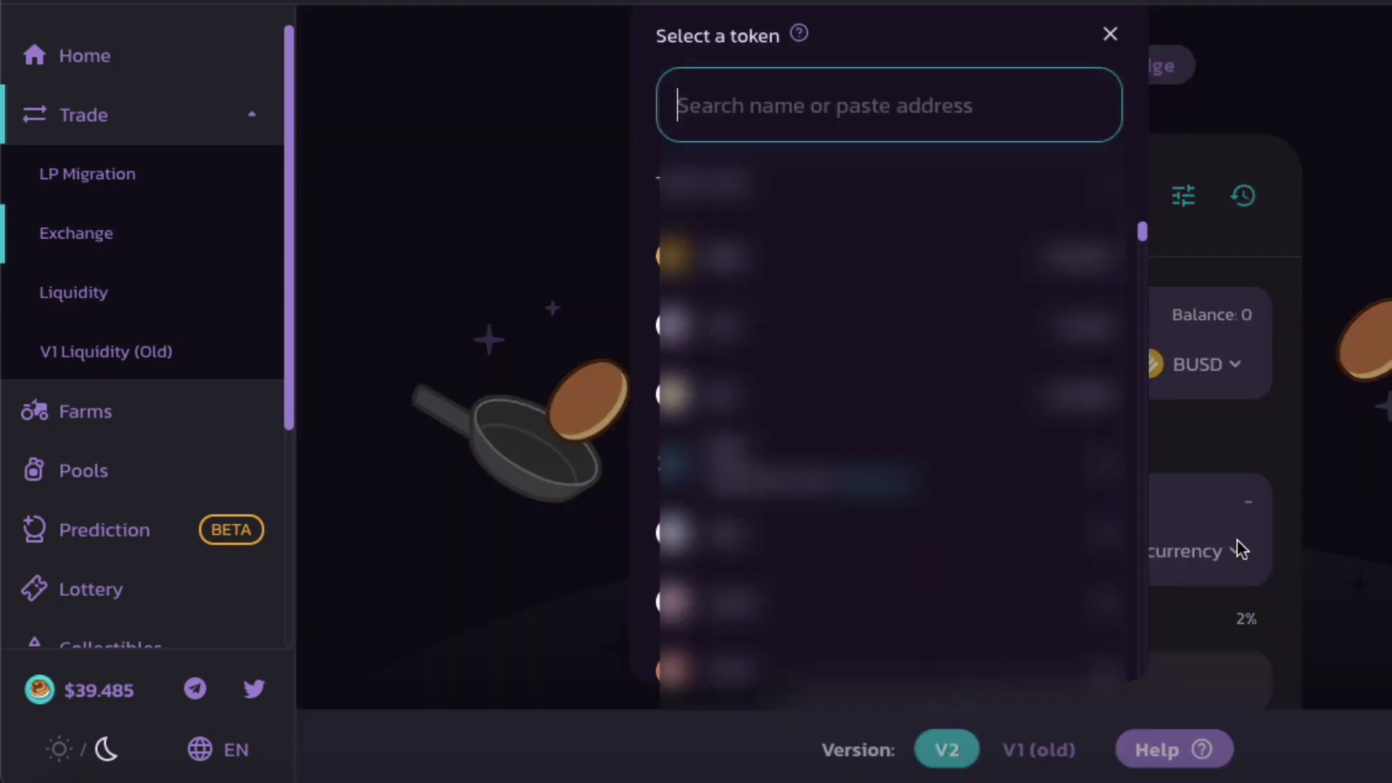
pyautogui.click(777, 100)
pyautogui.rightClick(775, 98)
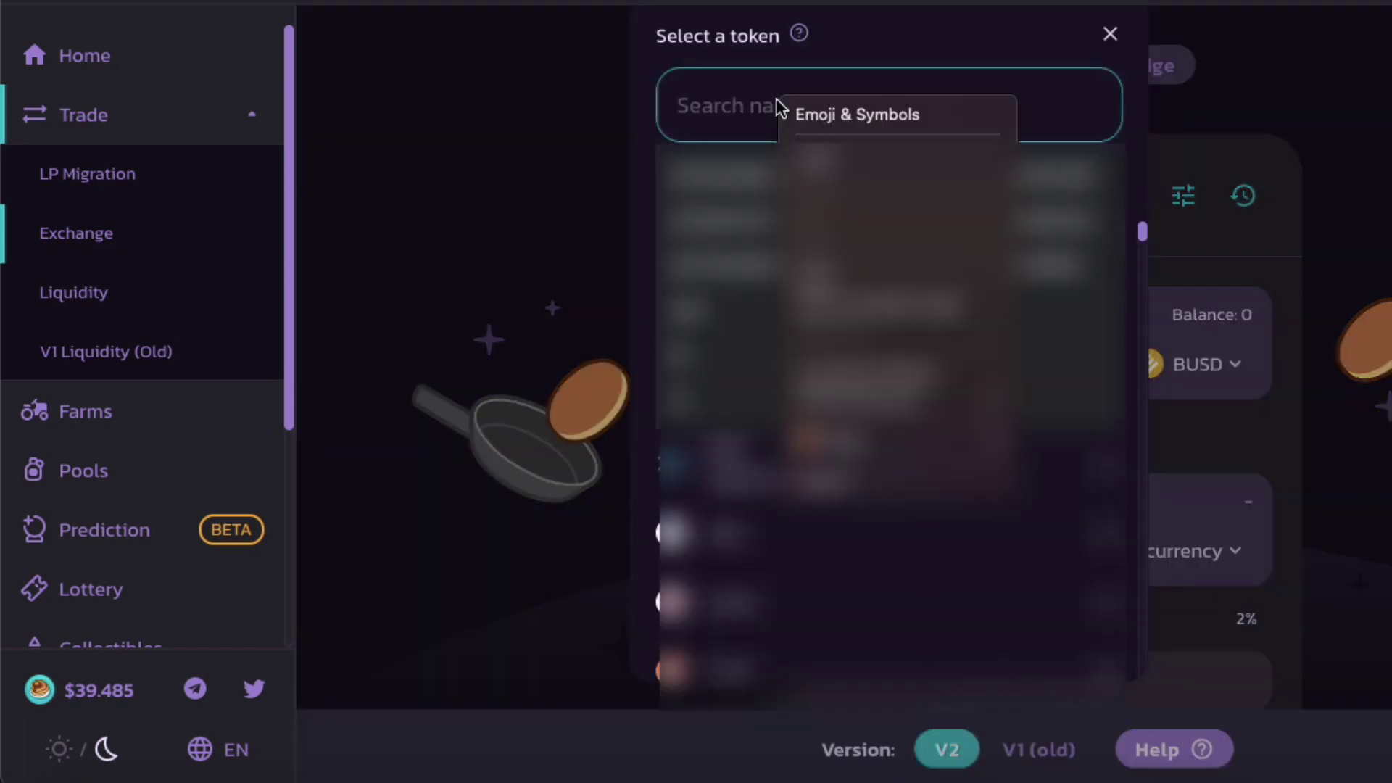
pyautogui.click(812, 267)
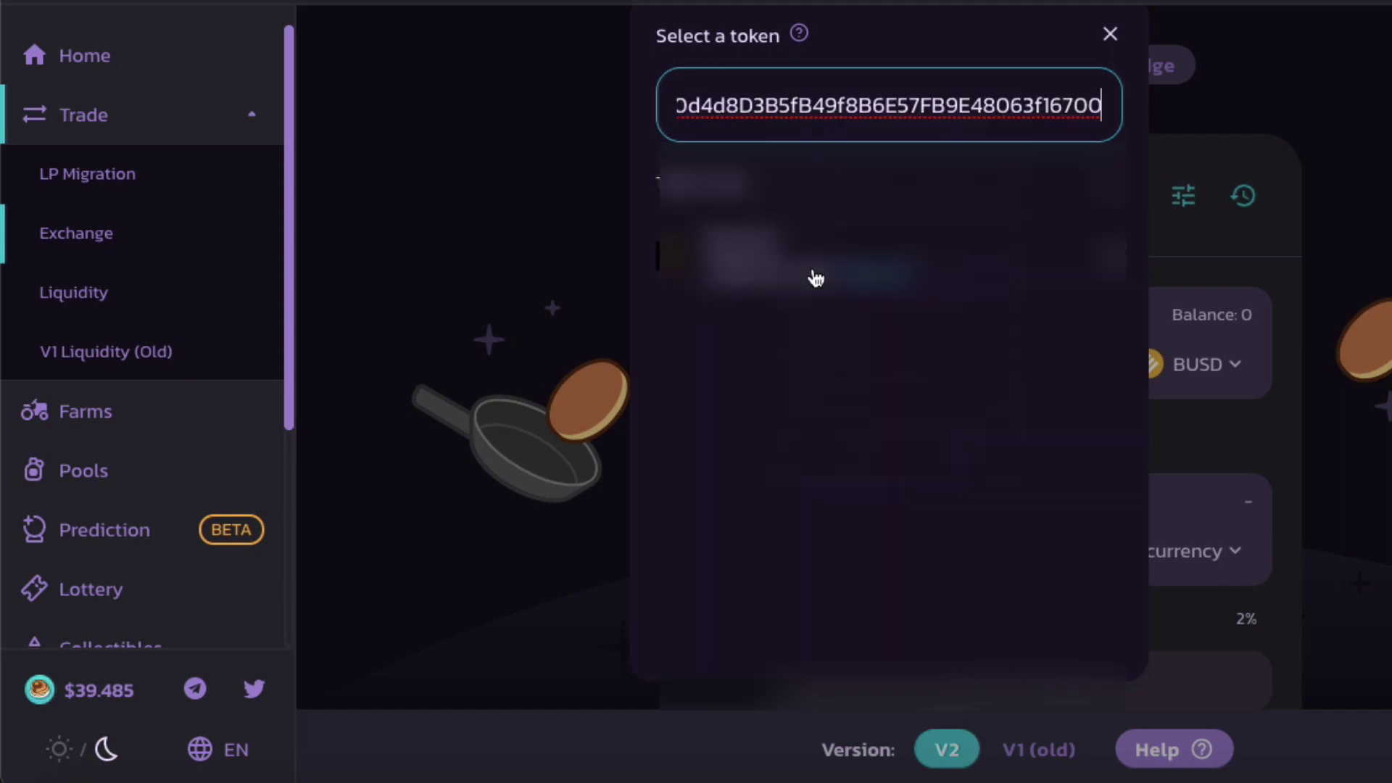
pyautogui.click(741, 245)
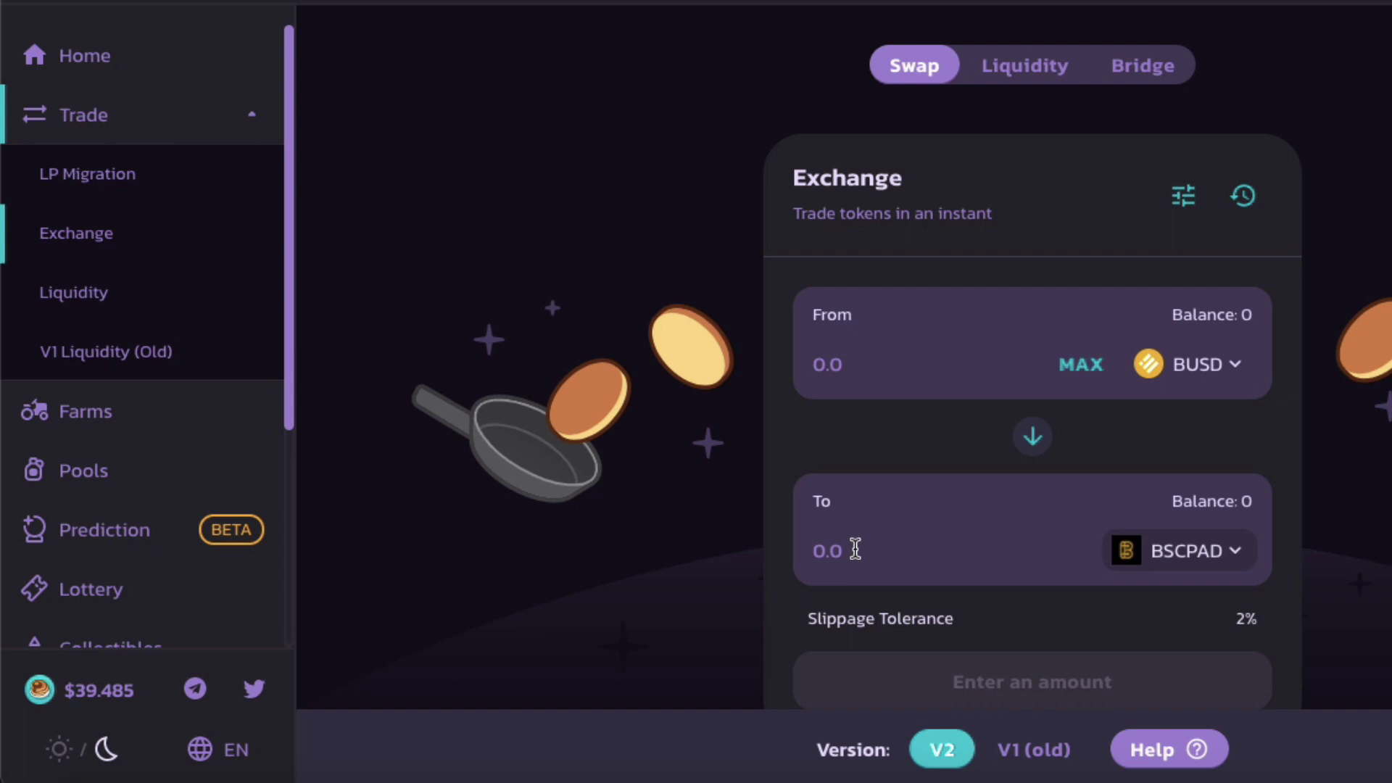
pyautogui.write('1000')
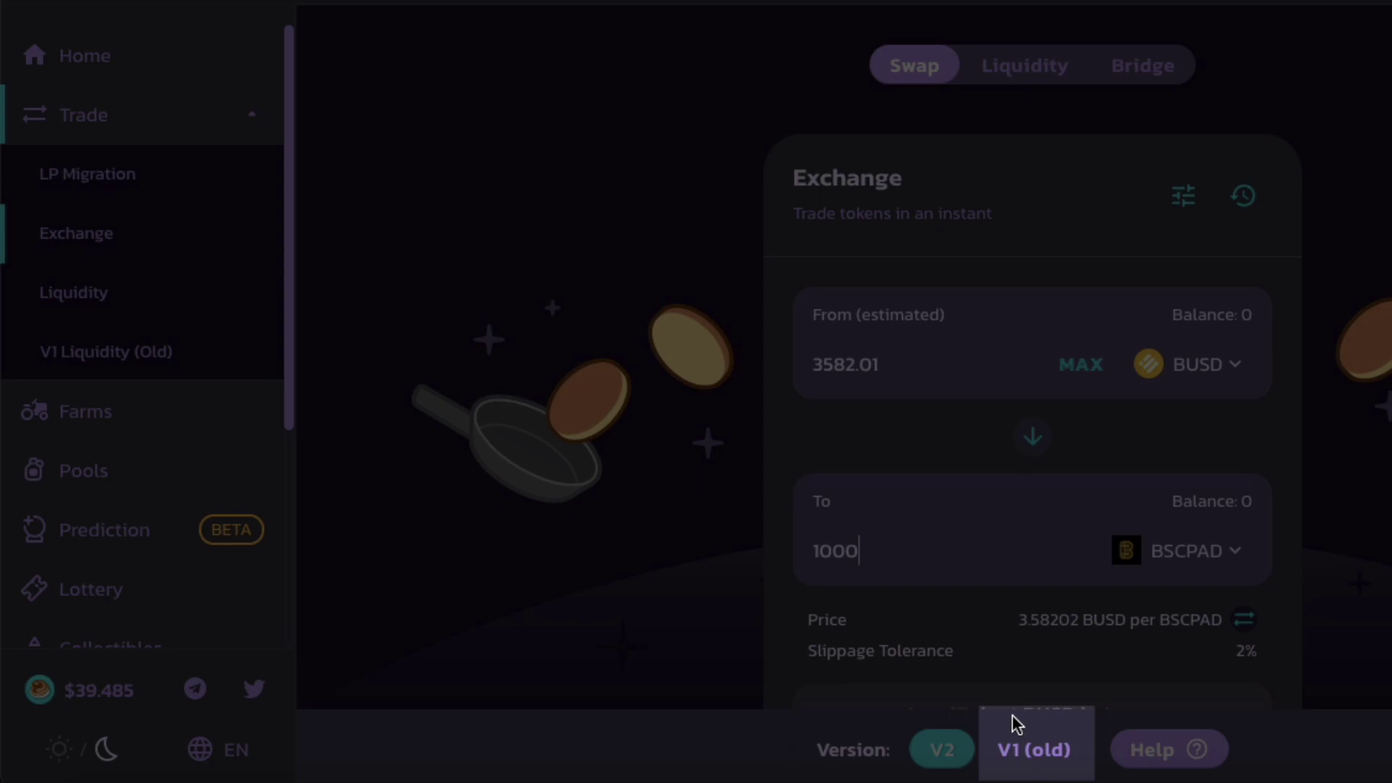
# Step: Switch to the V1 (old) exchange and pick BSCPAD to receive via its pasted contract address
pyautogui.click(1045, 755)
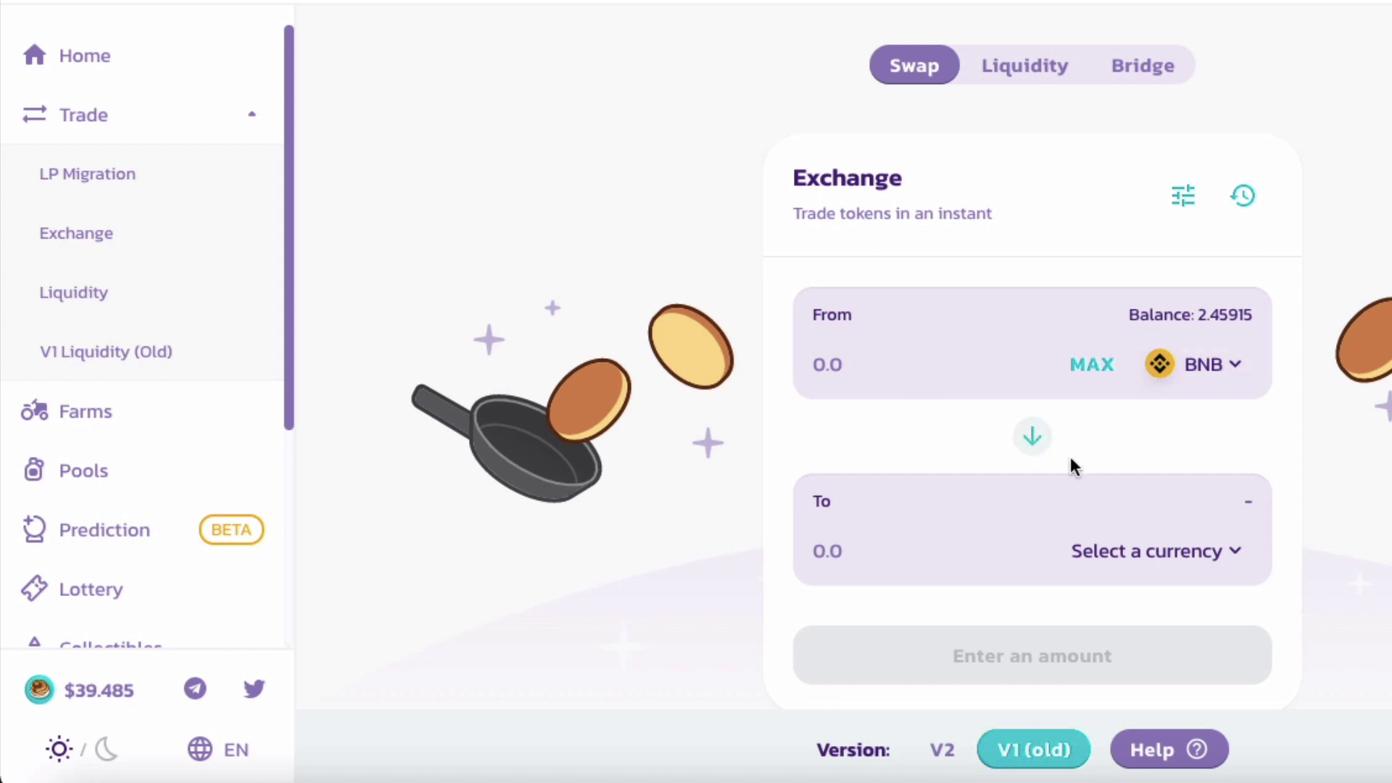
pyautogui.click(1233, 554)
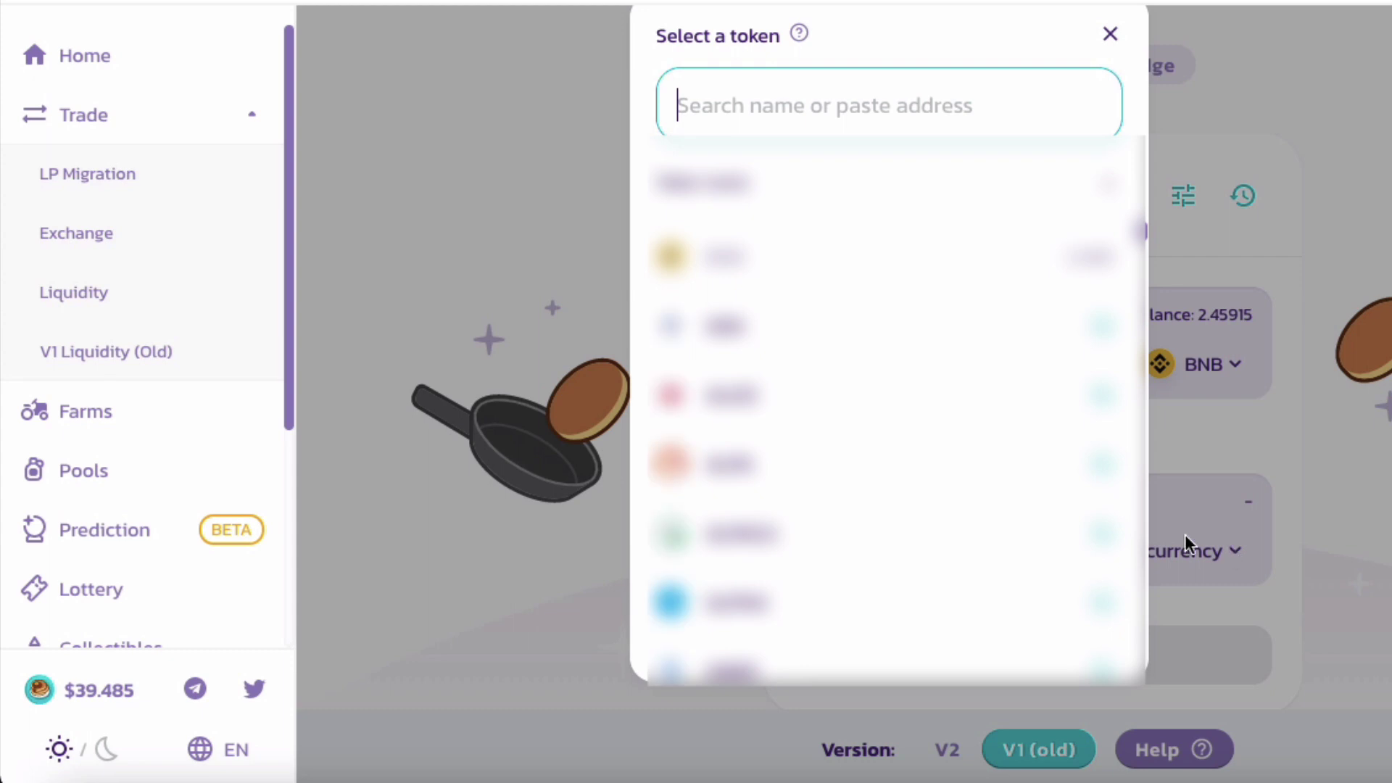
pyautogui.click(708, 97)
pyautogui.rightClick(710, 100)
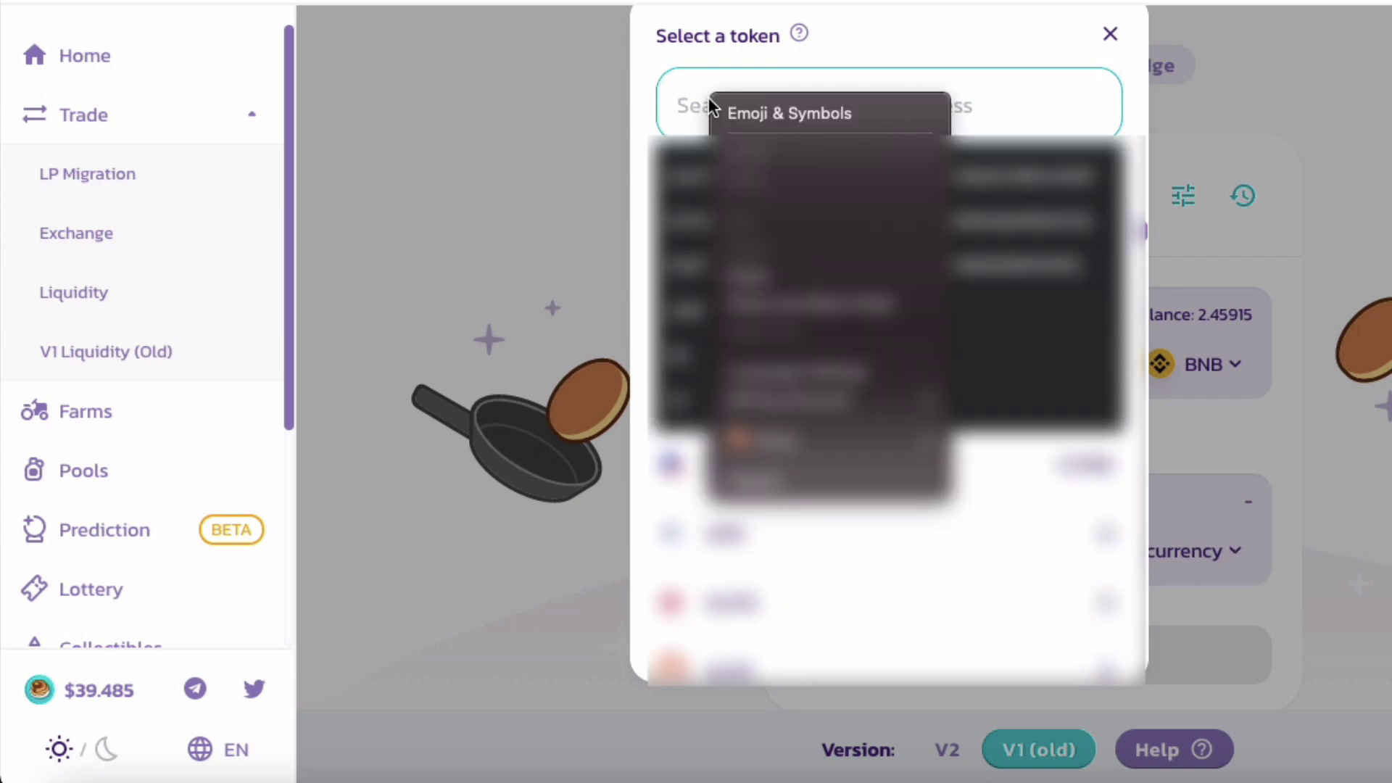
pyautogui.click(745, 268)
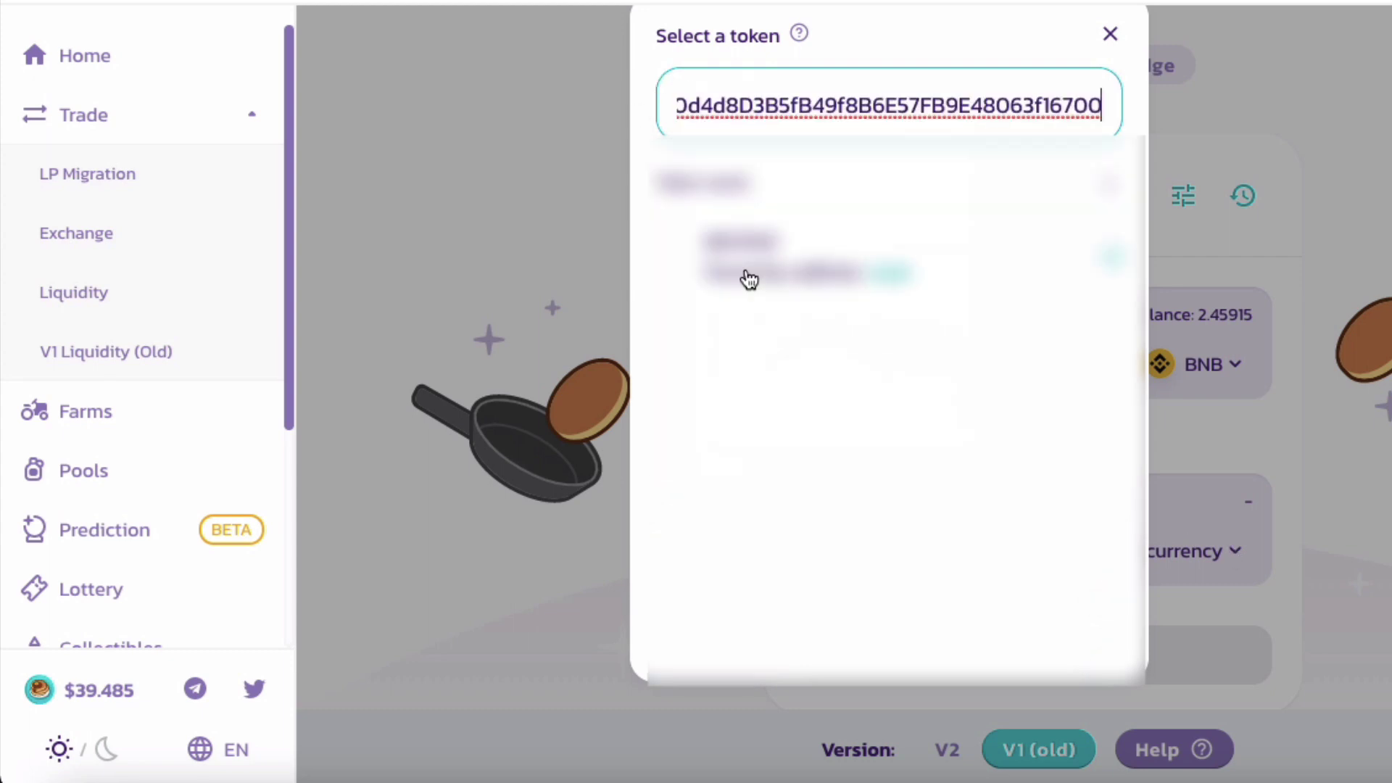
pyautogui.click(718, 249)
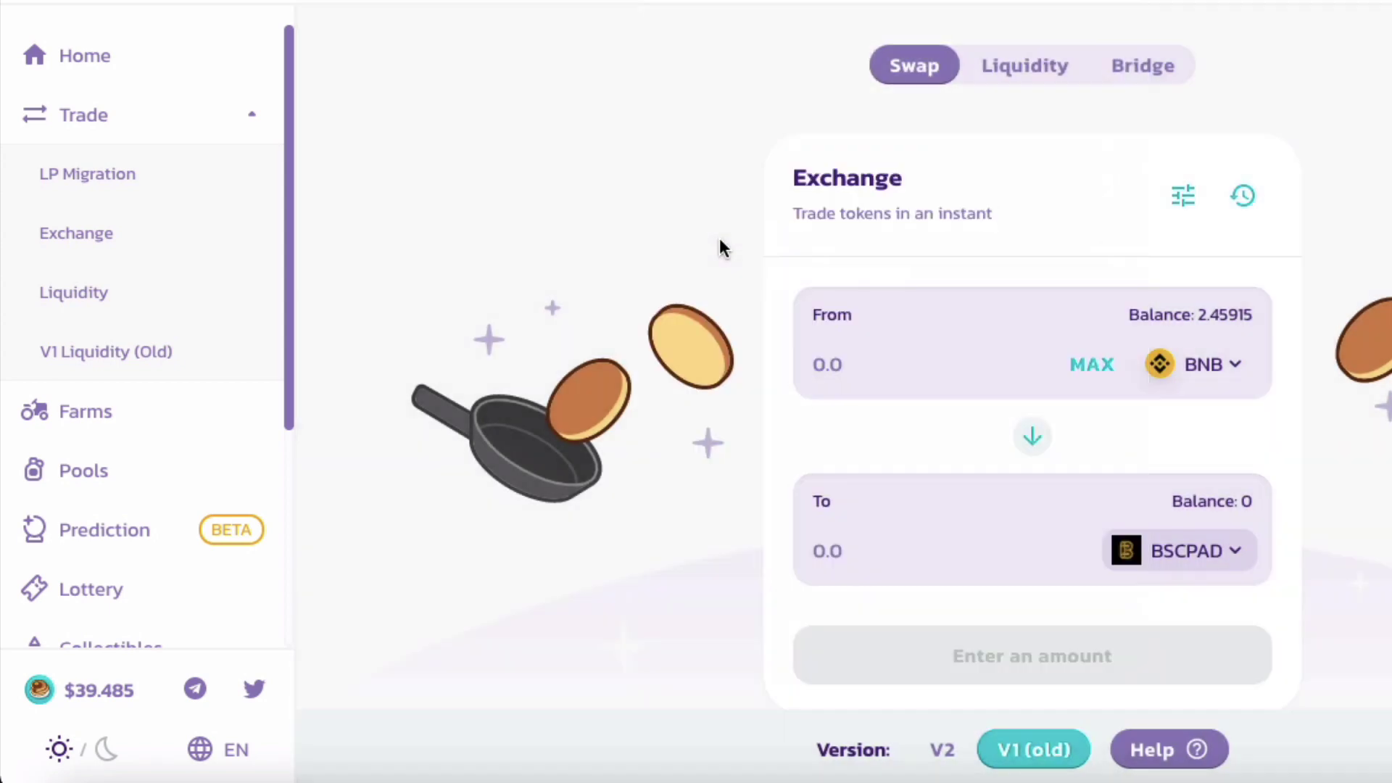
# Step: Change the paying token from BNB to BUSD
pyautogui.click(1224, 363)
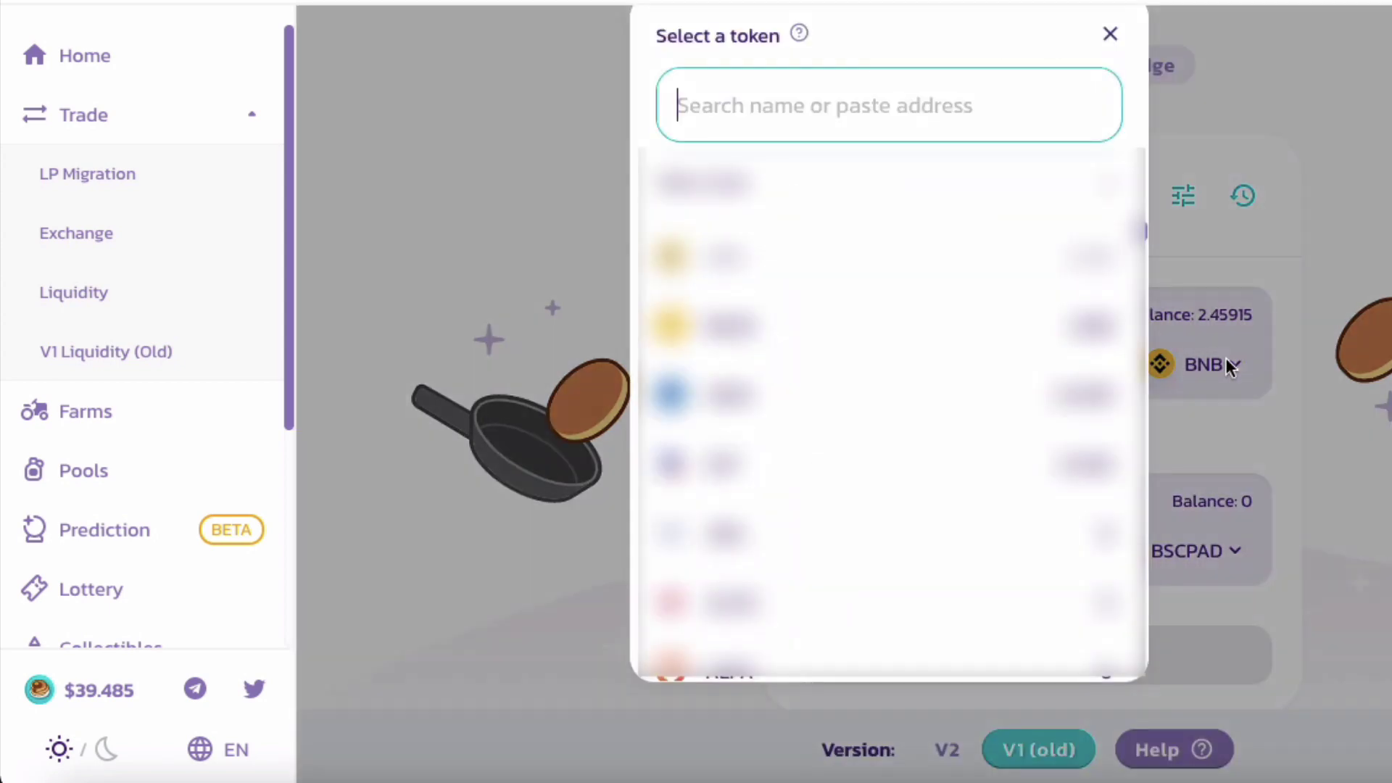
pyautogui.click(782, 328)
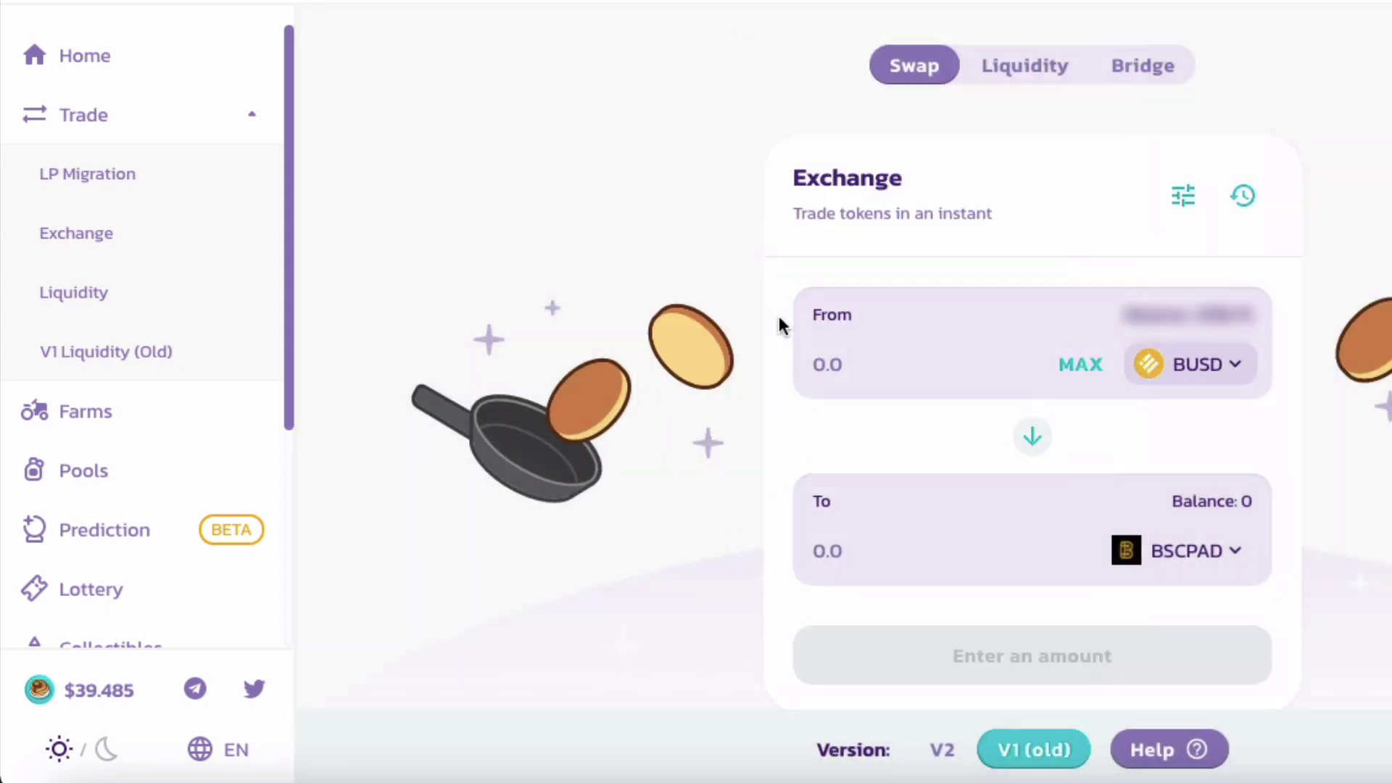
pyautogui.click(894, 355)
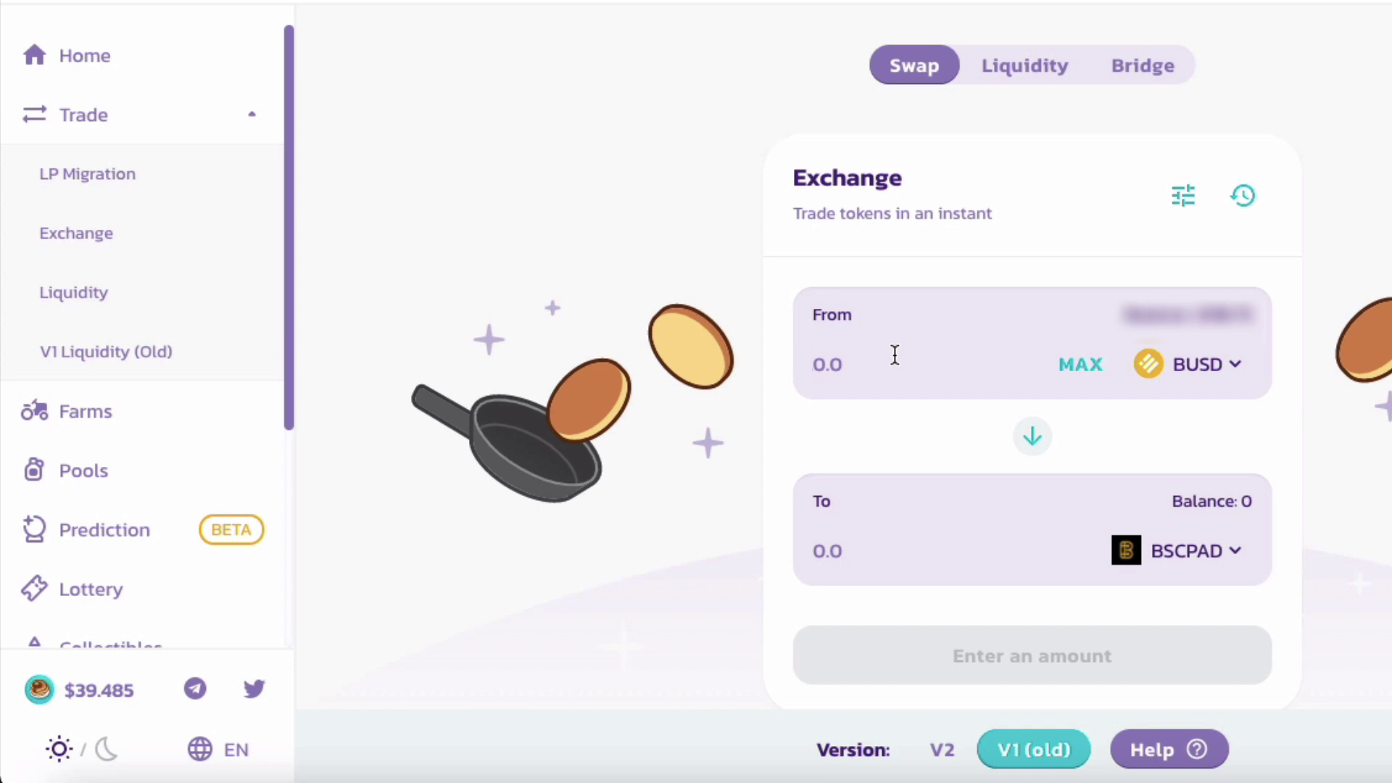
# Step: Enter 1000 BSCPAD to receive, giving a cost of 3176.1 BUSD
pyautogui.click(850, 551)
pyautogui.write('1000')
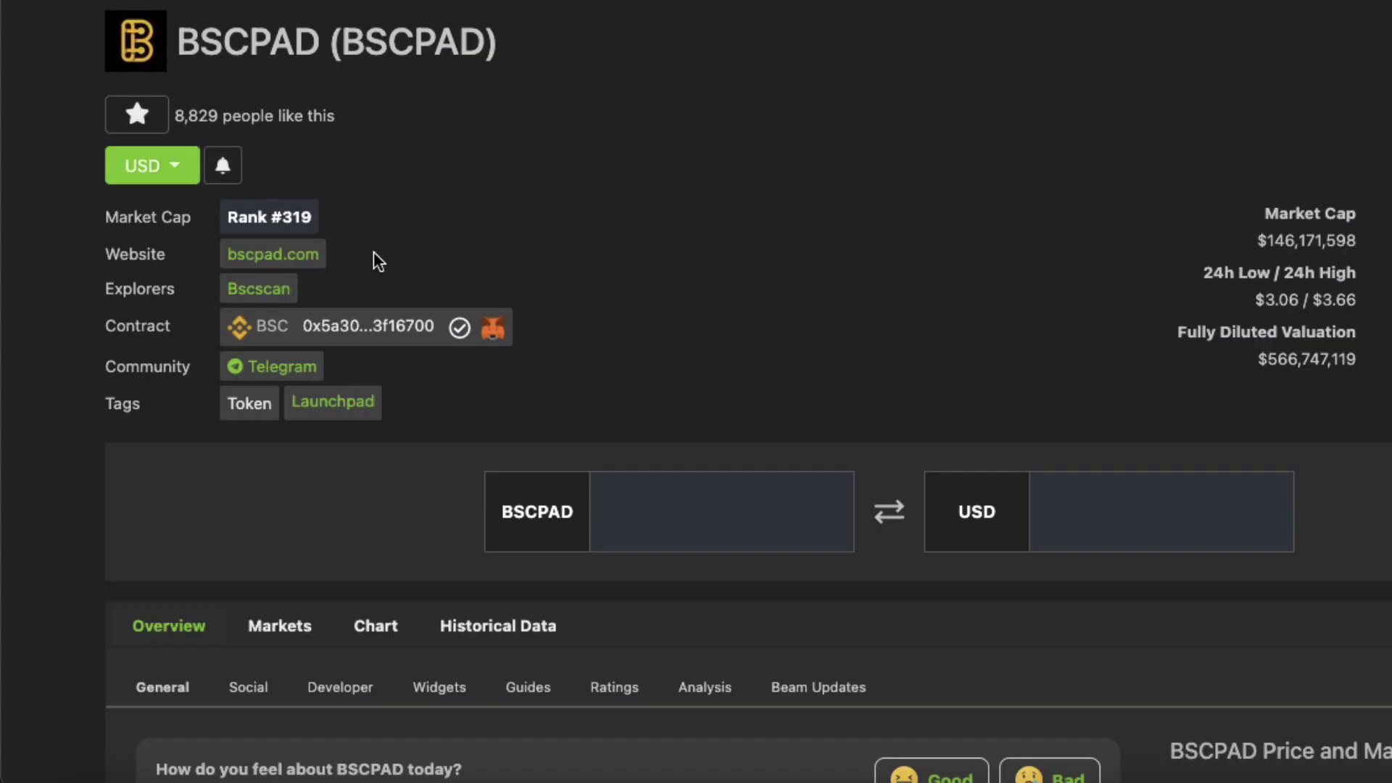
# Step: Scroll CoinGecko's BSCPAD page down to the Markets table led by PancakeSwap (v1)
pyautogui.scroll(-1, 372, 251)
pyautogui.scroll(5, 373, 251)
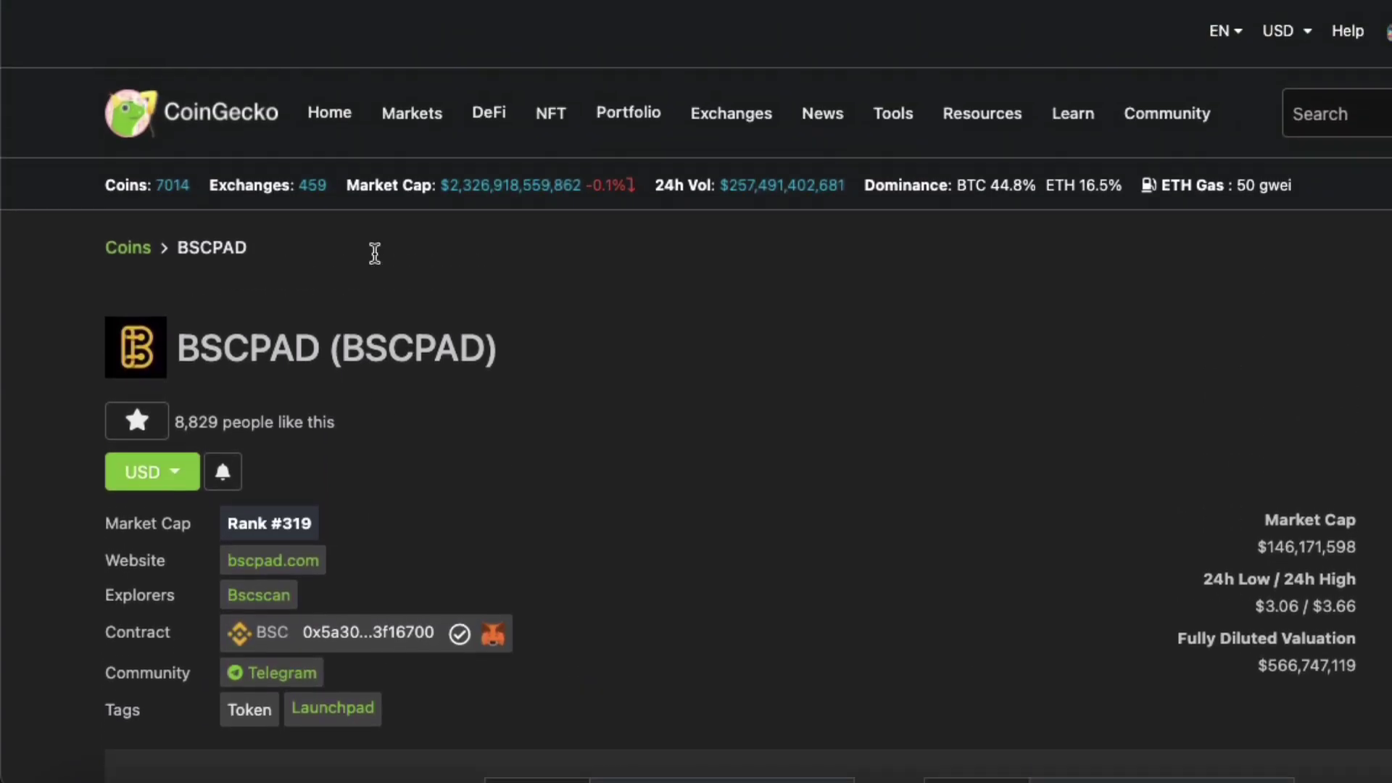
pyautogui.scroll(-3, 388, 433)
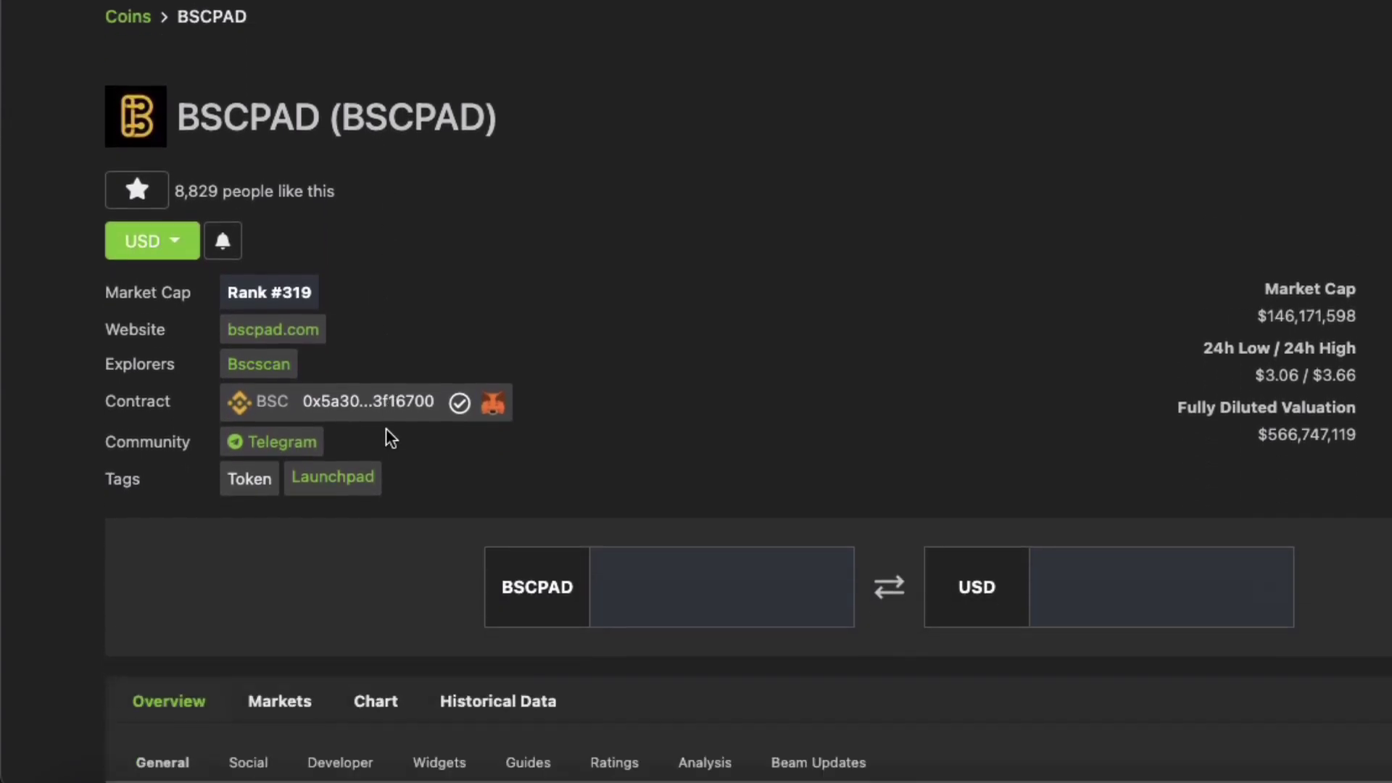
pyautogui.scroll(-15, 386, 429)
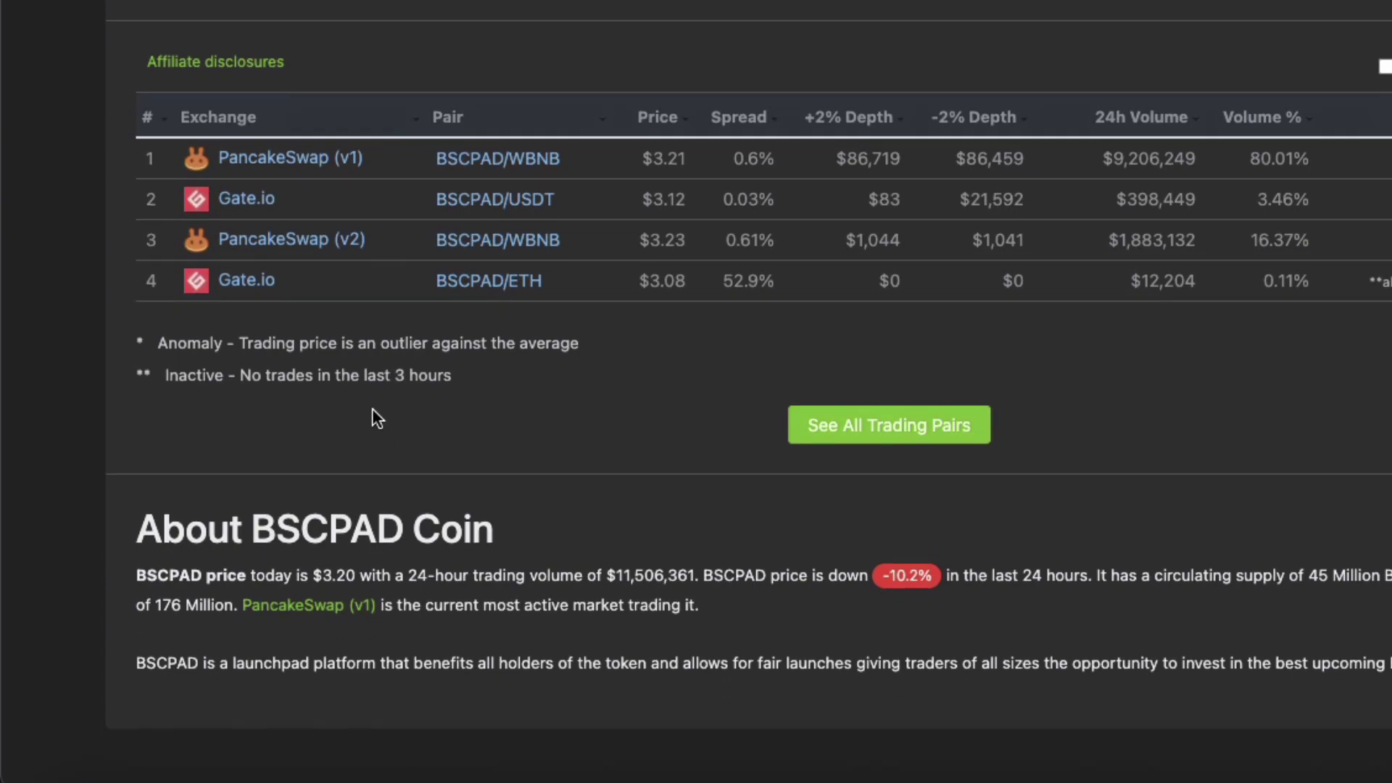